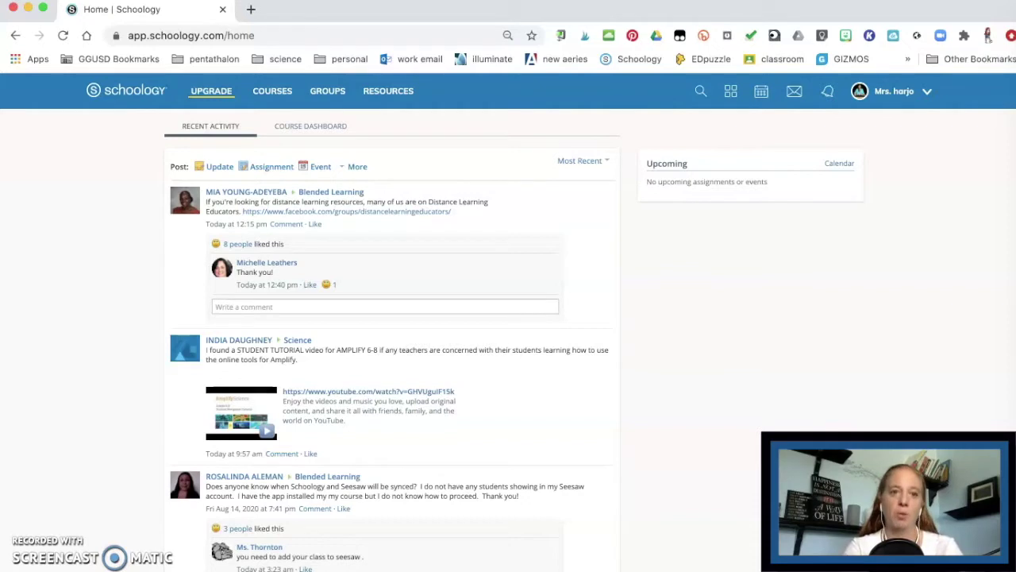
Switch from the home activity feed to the COURSES list of course tiles
click(283, 95)
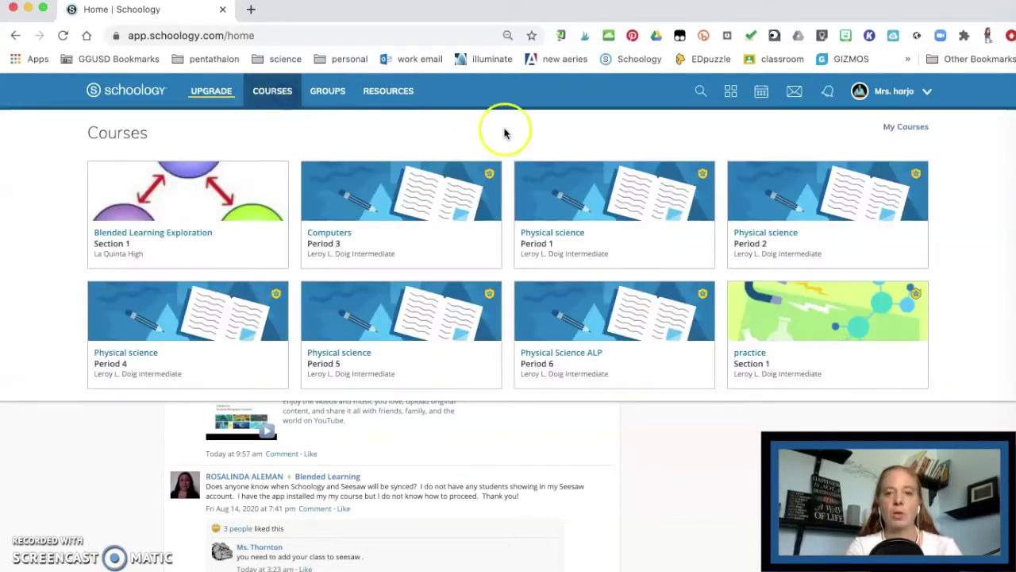
Open the Physical science Period 1 course and go to its Grade Setup page
click(625, 225)
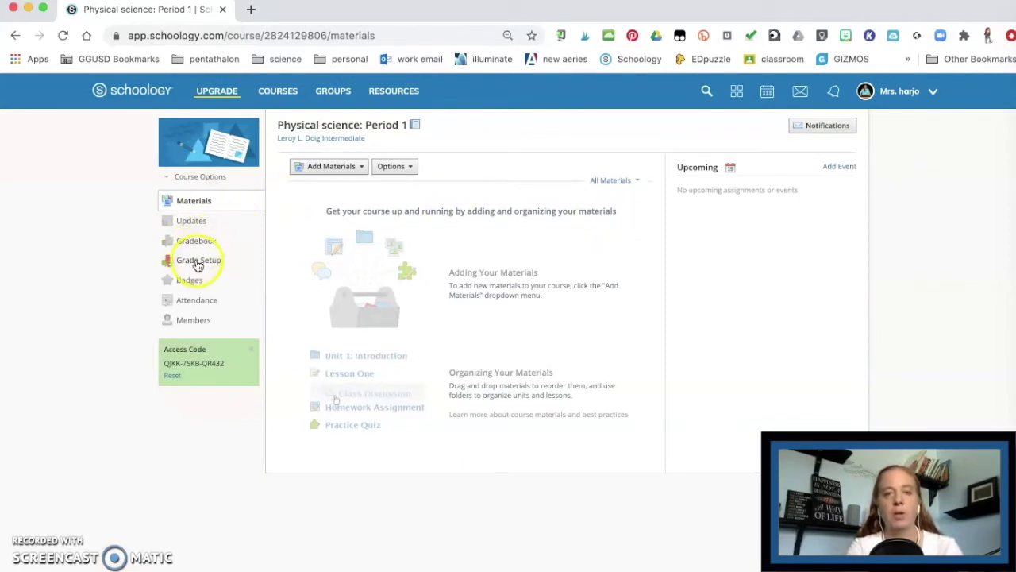
click(199, 264)
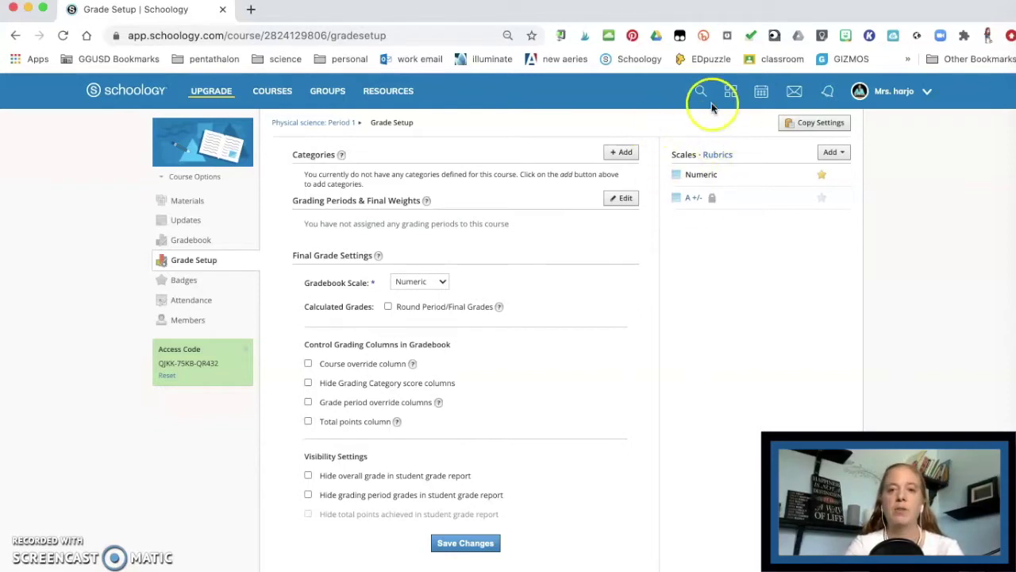
Start a new rubric under Rubrics and bring up its learning objectives picker
click(724, 155)
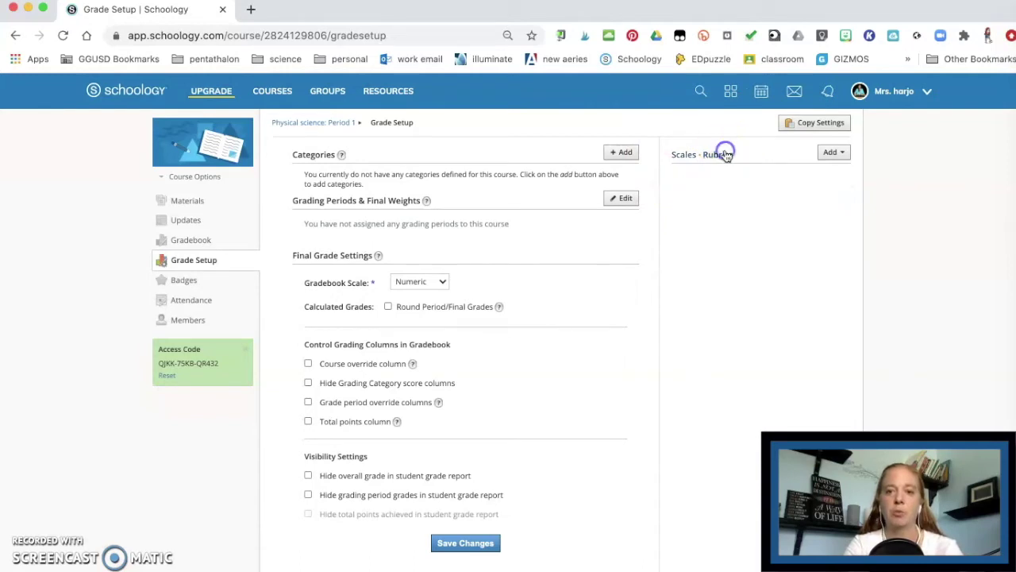
click(832, 152)
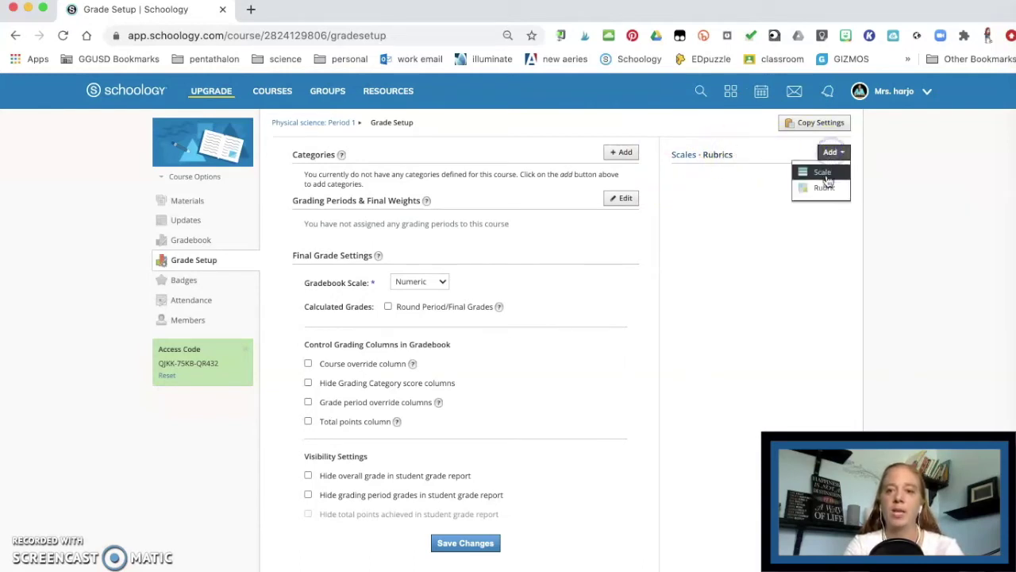
click(826, 189)
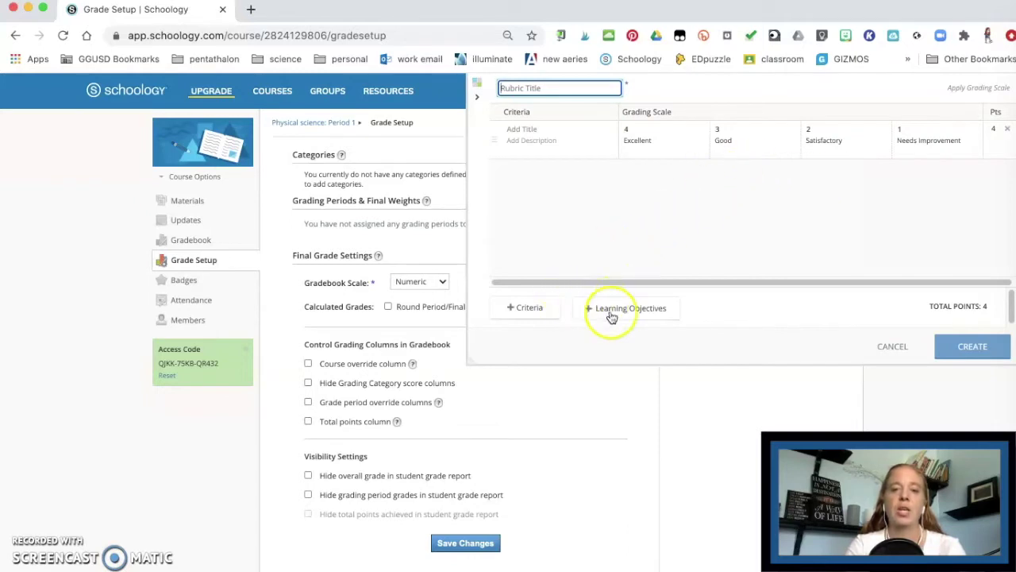
click(656, 309)
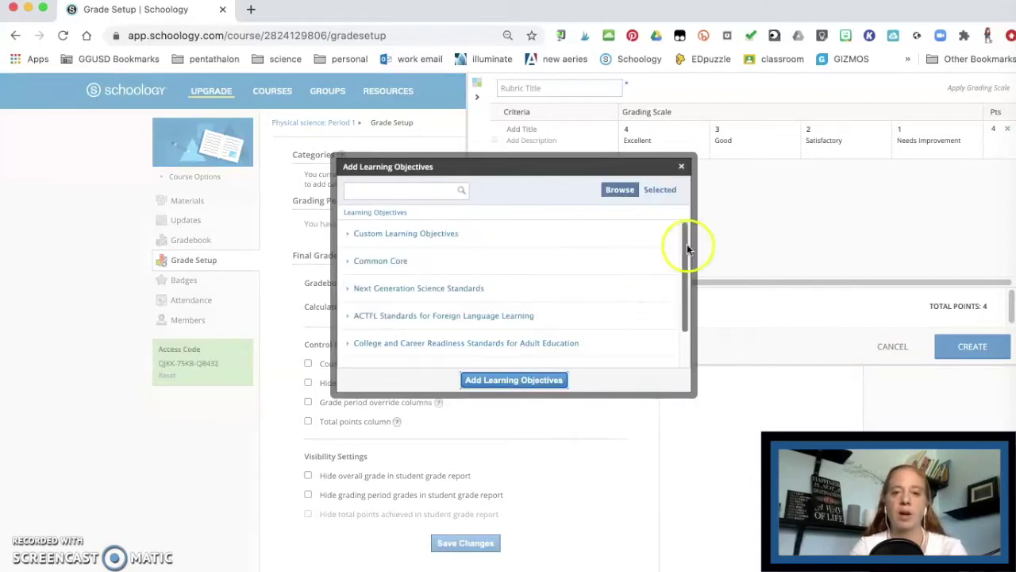
drag(684, 241, 675, 309)
Add NGSS Middle School Physical Science standard SCI.6-8.MS-PS1-1 as the rubric criterion
click(381, 354)
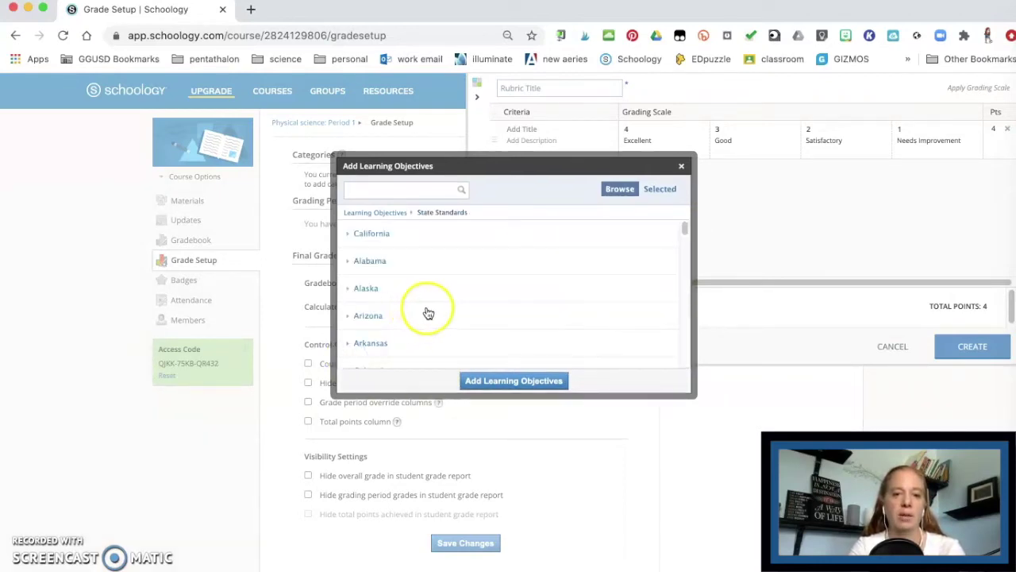
click(365, 213)
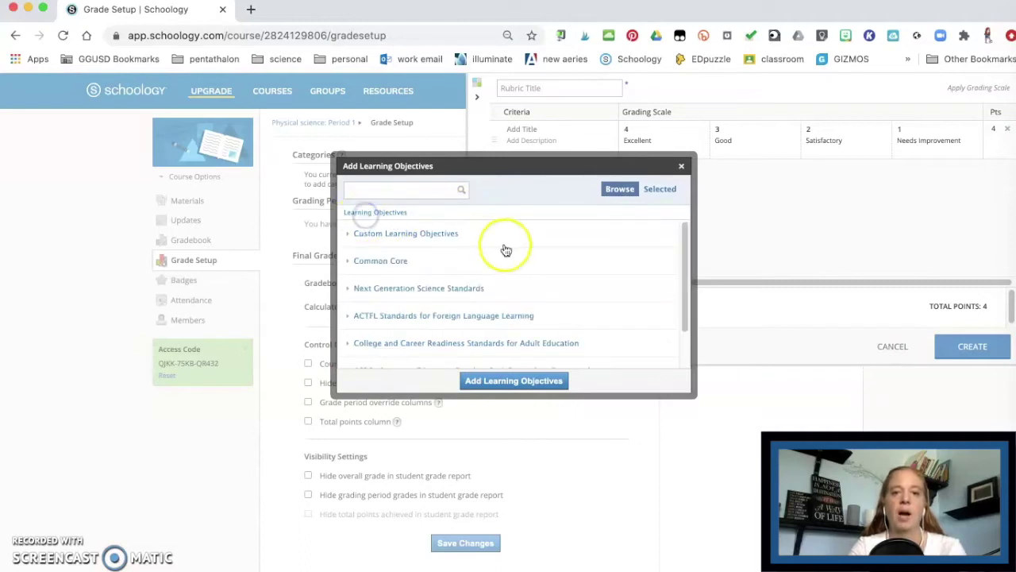
click(400, 293)
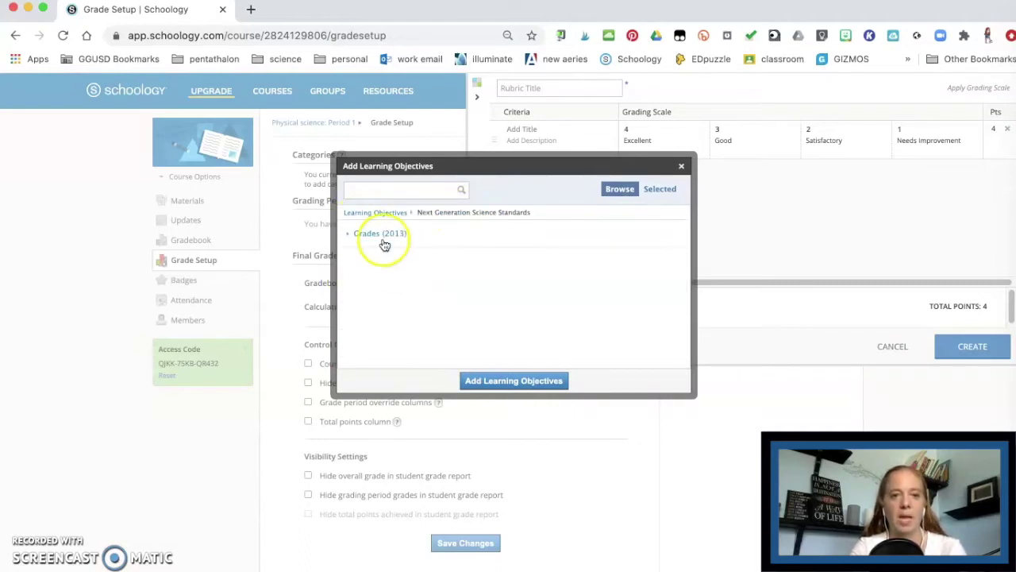
click(384, 239)
drag(683, 230, 680, 297)
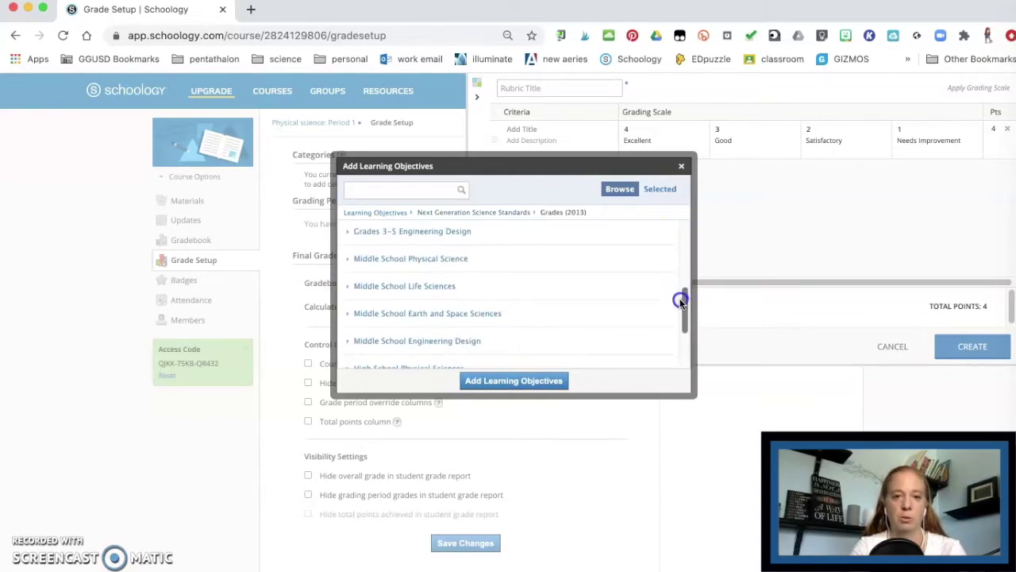
click(441, 260)
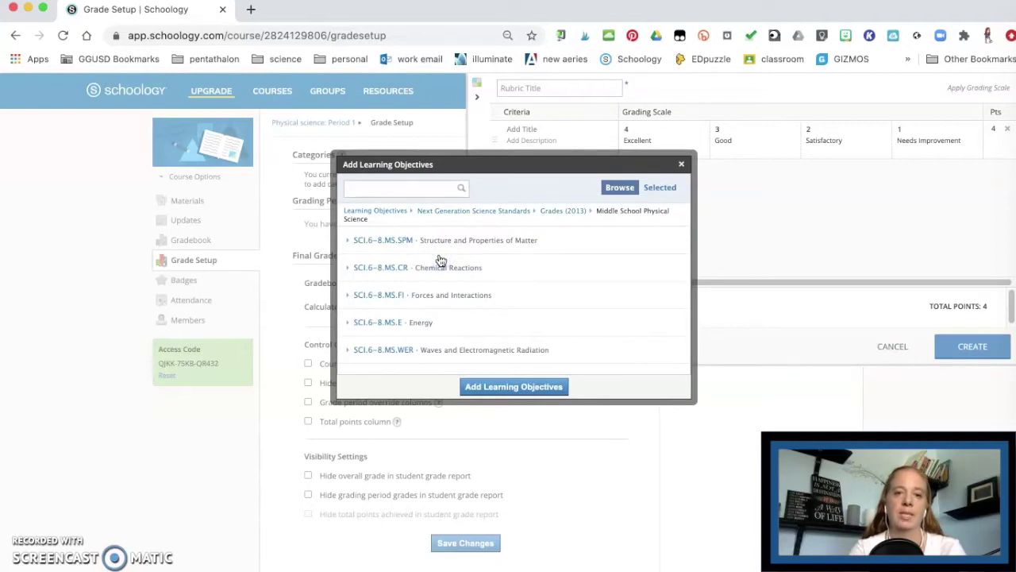
click(404, 240)
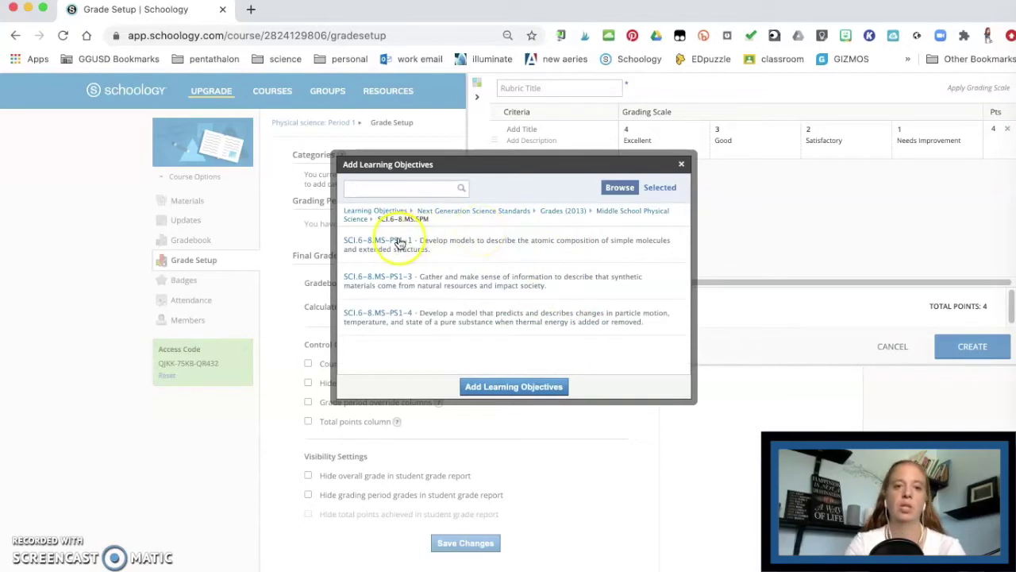
click(367, 239)
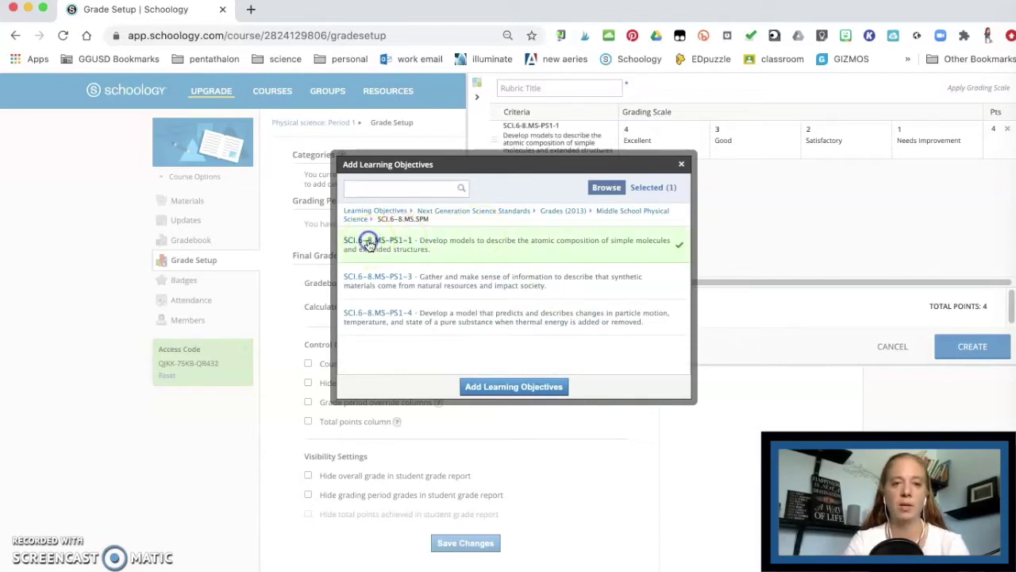
Confirm the PS1-1 objective and add a fifth scale level worth 5 points
click(507, 388)
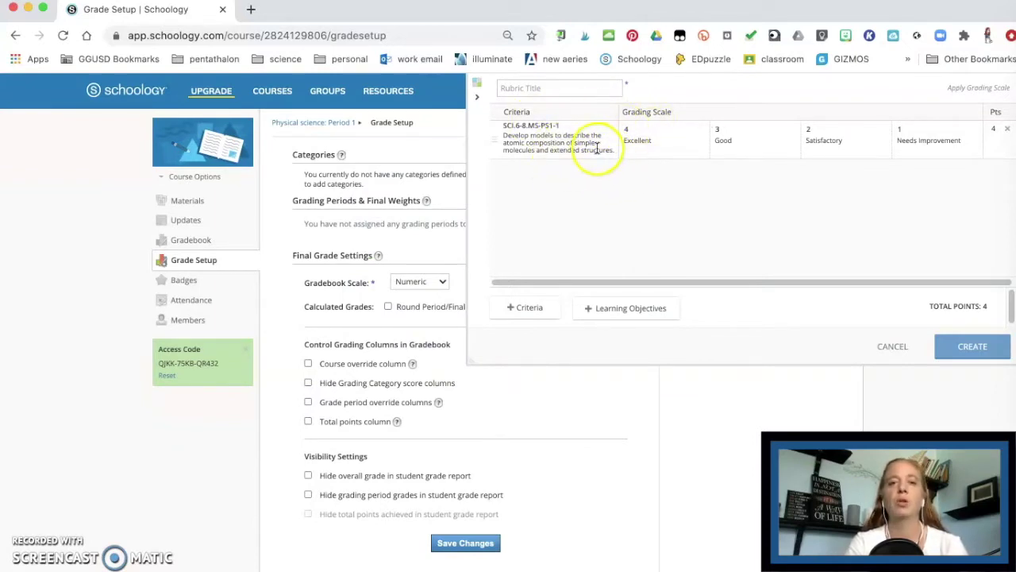
drag(590, 283, 833, 276)
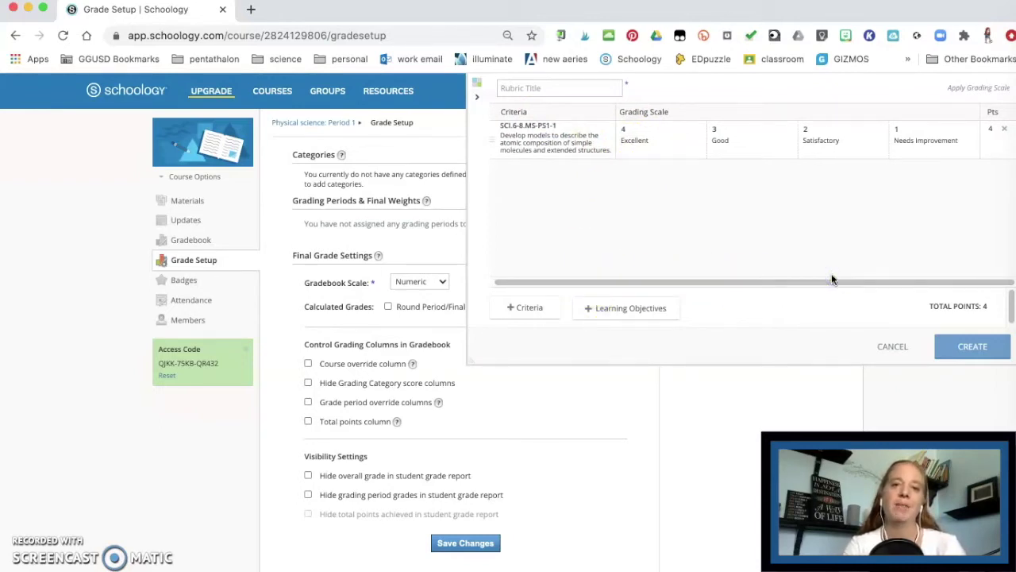
click(618, 129)
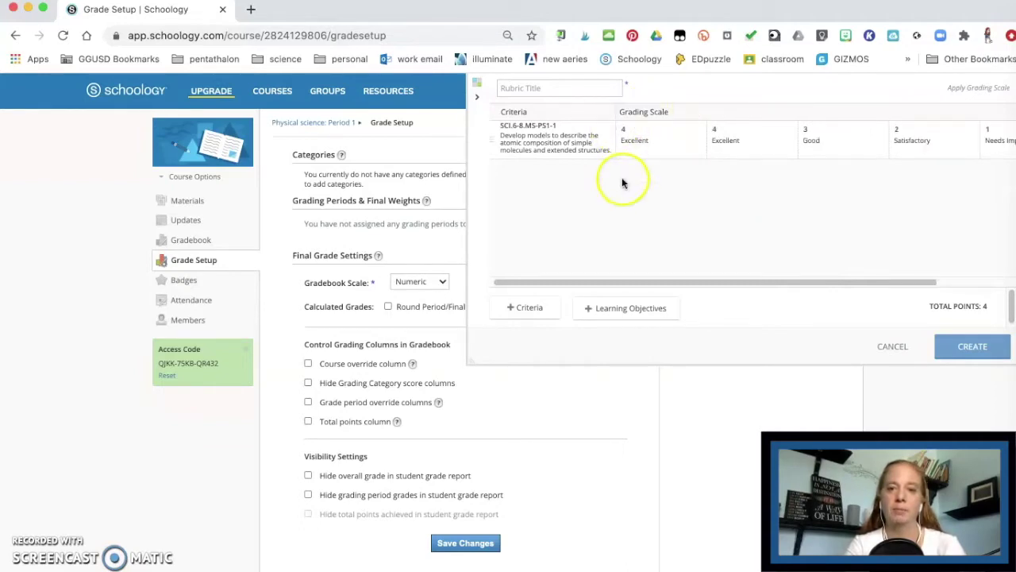
click(643, 128)
key(BackSpace)
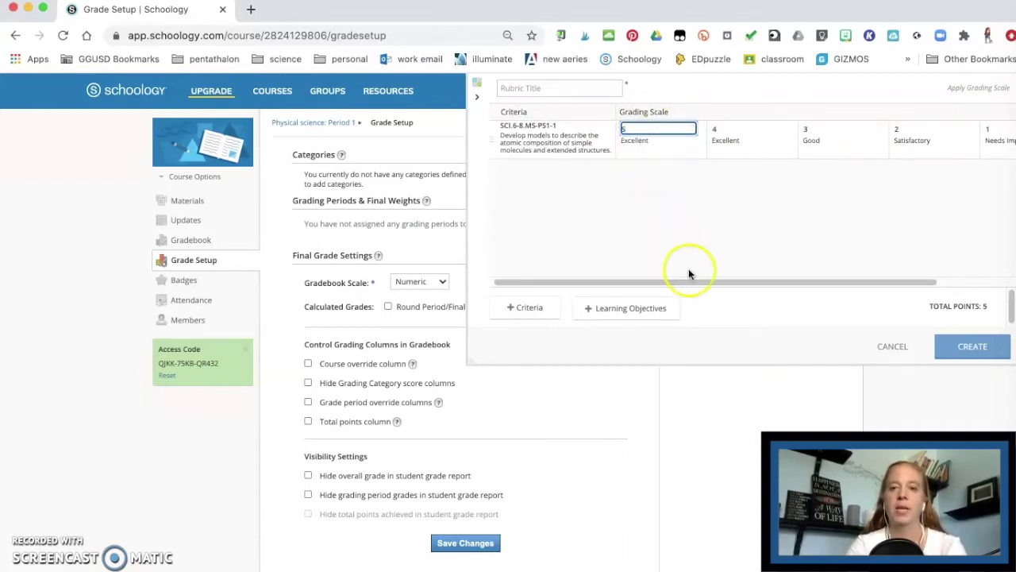
text(5)
drag(692, 284, 797, 282)
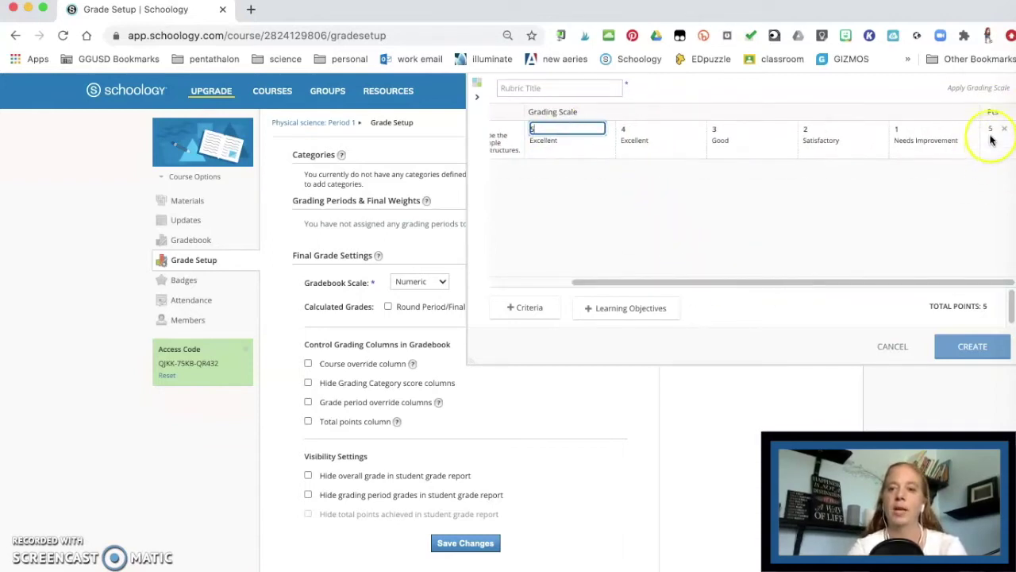
drag(907, 281, 802, 281)
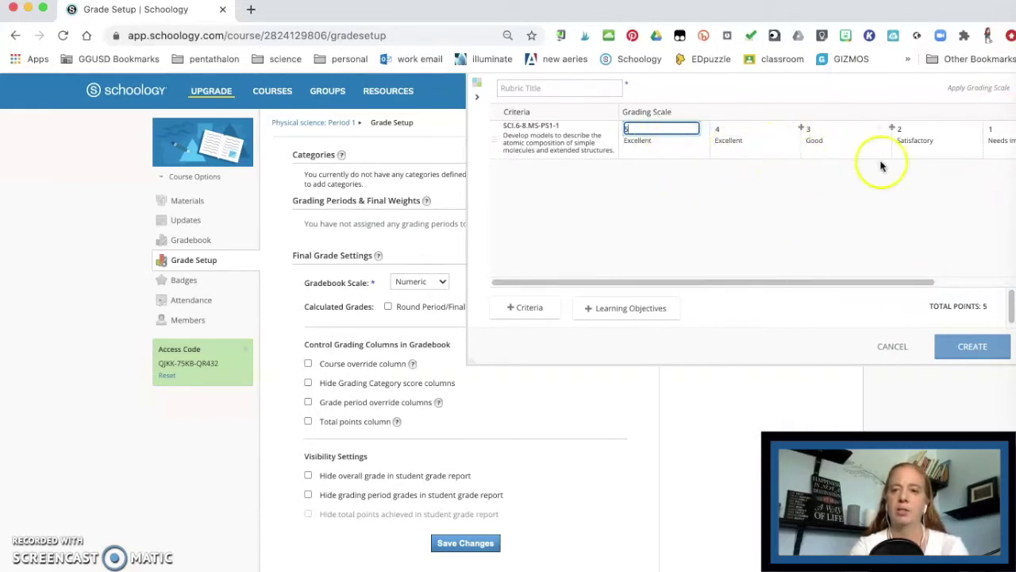
mouse_move(860, 279)
mouse_down()
mouse_move(953, 279)
mouse_move(844, 281)
mouse_up()
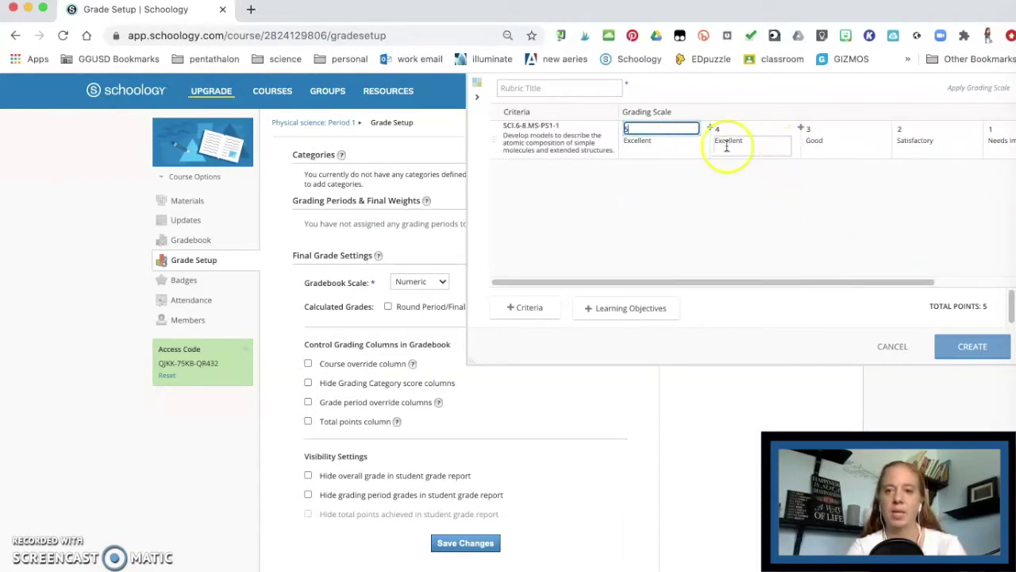
Relabel the levels Above Standard, At standard, Approaching Standard, Below Standard and Far Below
click(683, 140)
drag(684, 140, 612, 133)
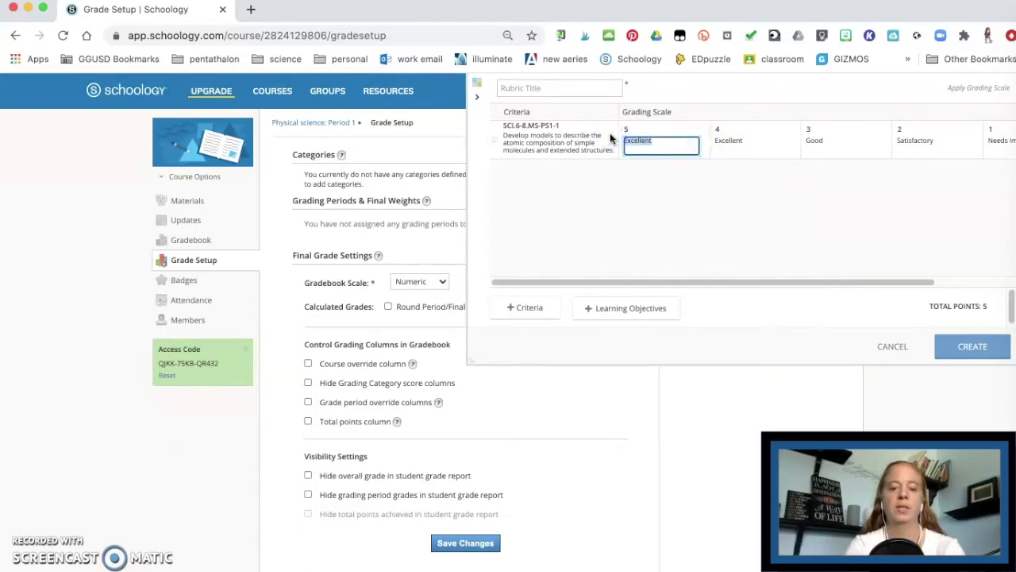
key(BackSpace)
text(Above Standard)
key(Tab)
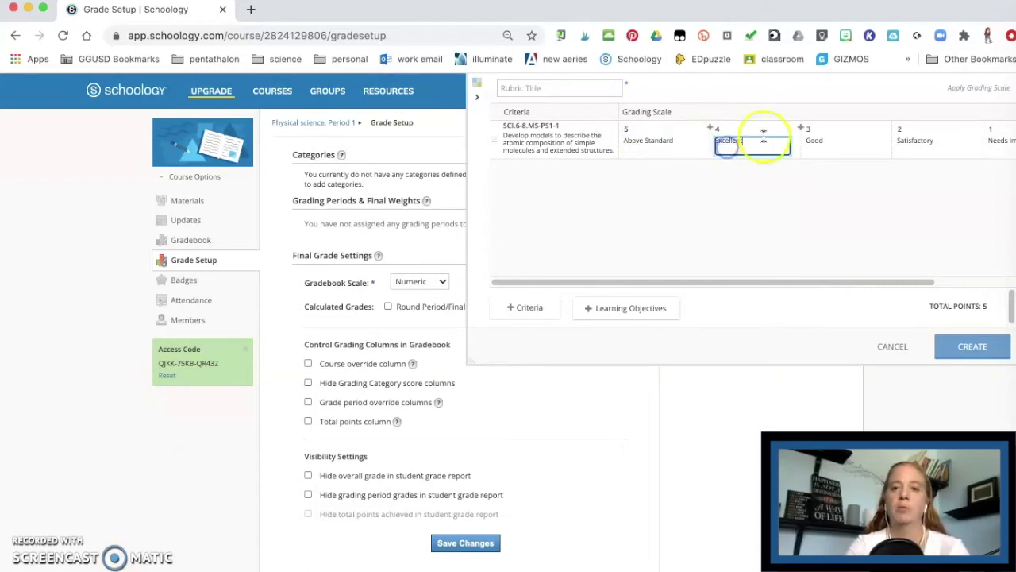
text(At standard)
key(Tab)
text(Approaching Standard)
key(Tab)
text(Below Standard)
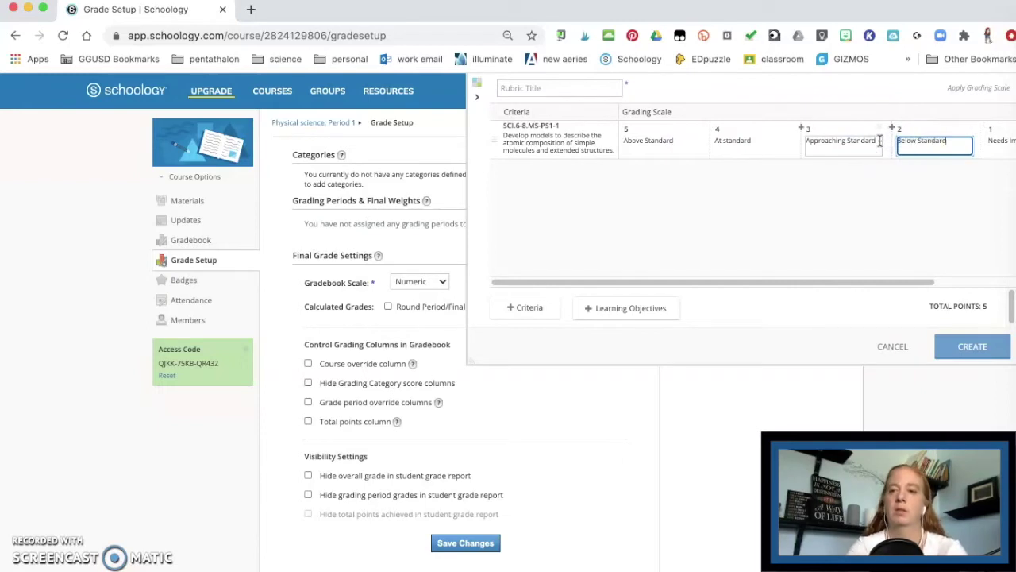
key(Tab)
text(Far Below)
drag(917, 278, 845, 279)
click(539, 89)
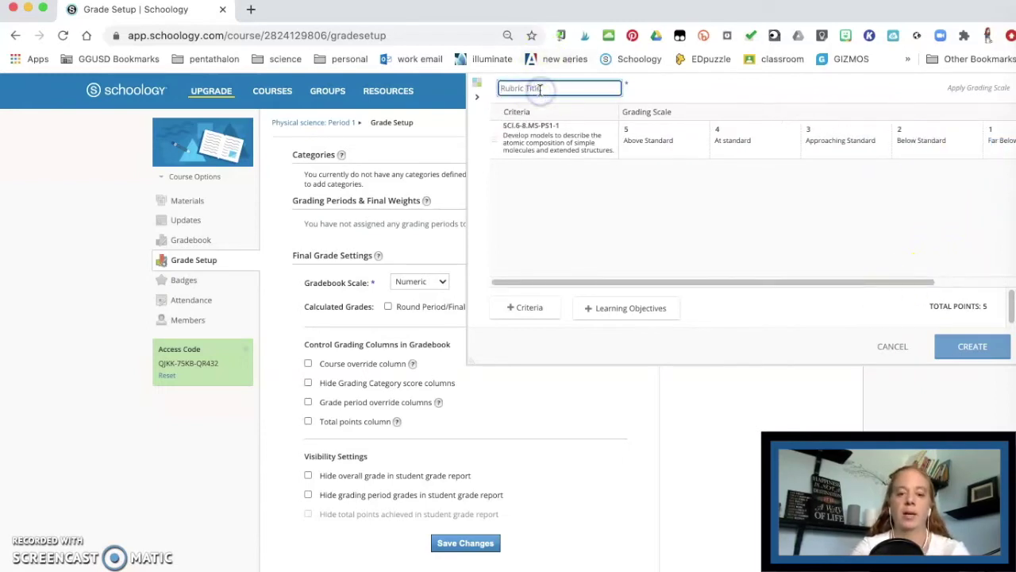
Title the rubric 'Standard 1-1' and create it
text(Stan)
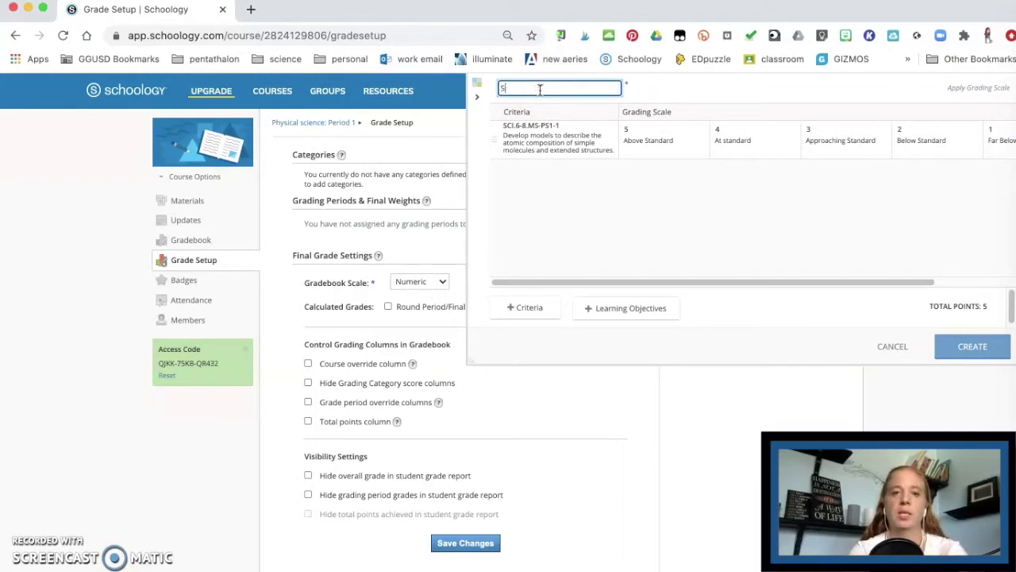
key(BackSpace)
key(BackSpace)
key(BackSpace)
text(tan)
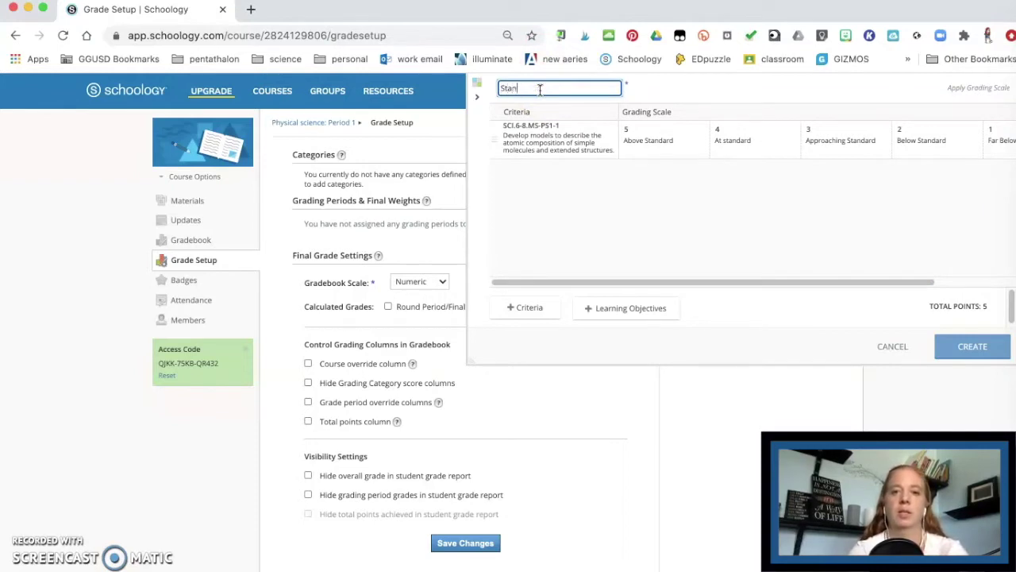
text(dard )
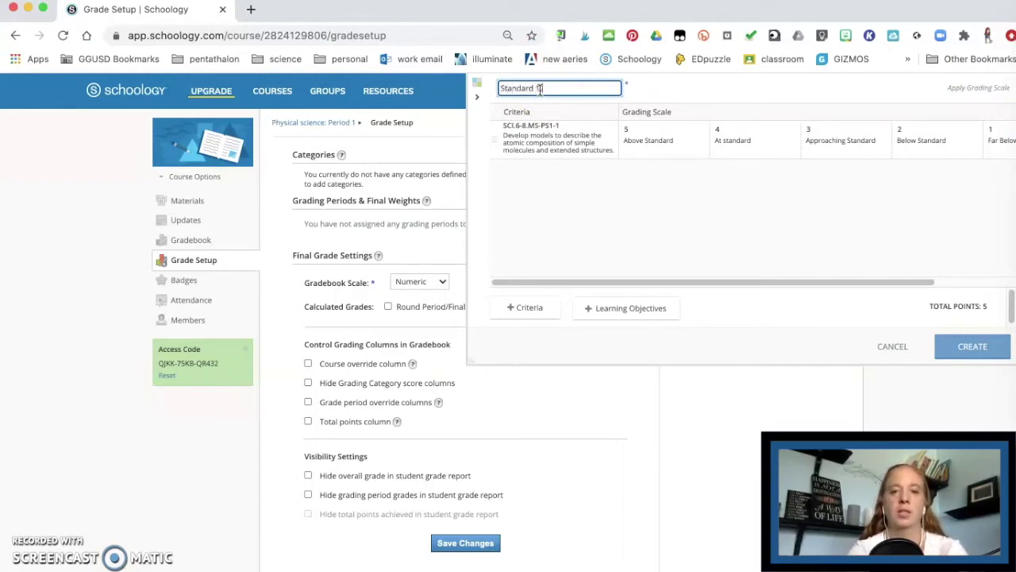
text(1-1)
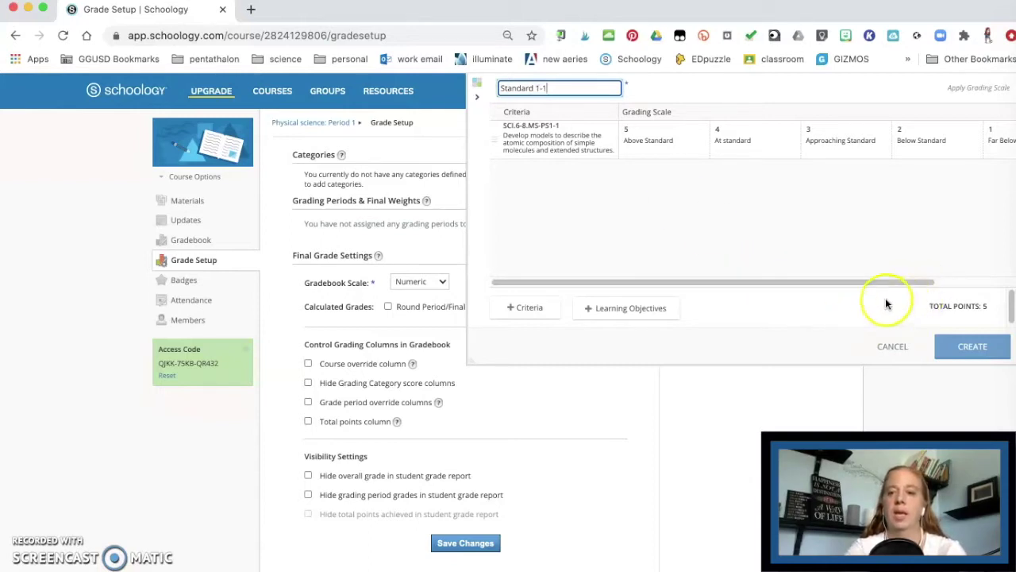
click(954, 343)
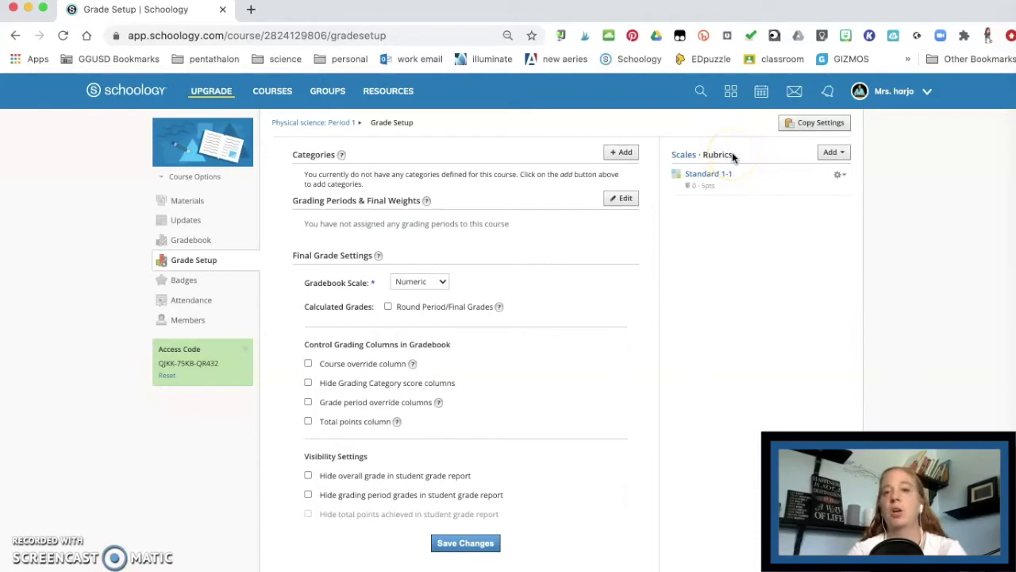
Build a 'Standard 1-4' rubric with a learning objective and the Above Standard–Far Below levels
click(832, 152)
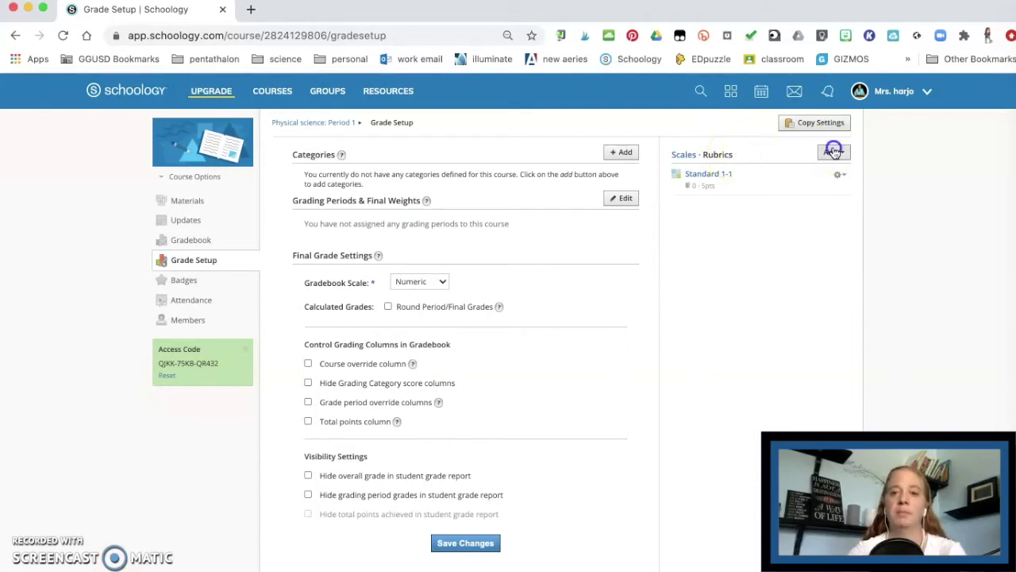
click(818, 188)
click(531, 88)
text(Standard 1-4Above StandardAt standard)
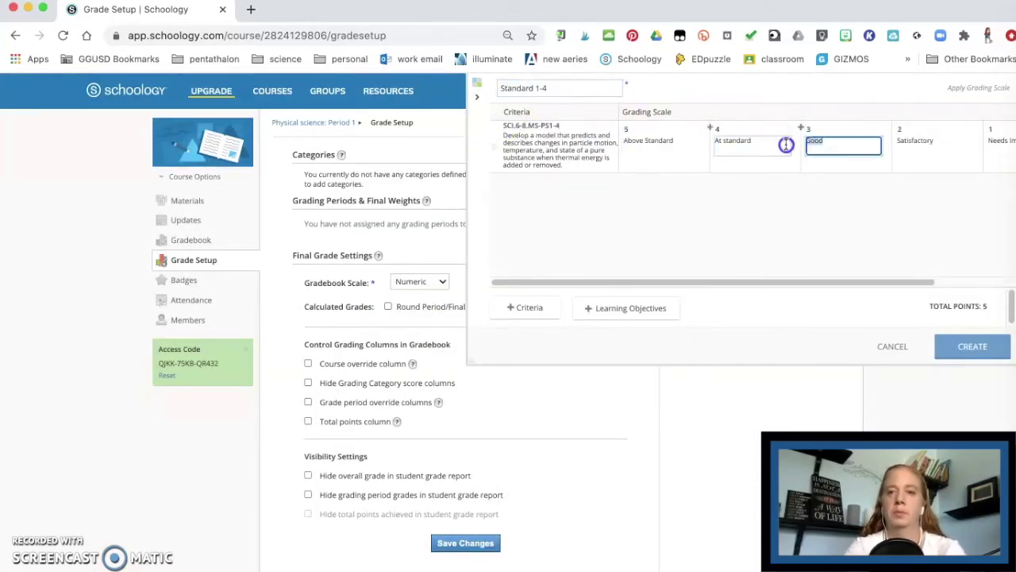
text(Approaching StandardBelow StandardFar Below Standard)
click(848, 308)
click(626, 308)
click(515, 386)
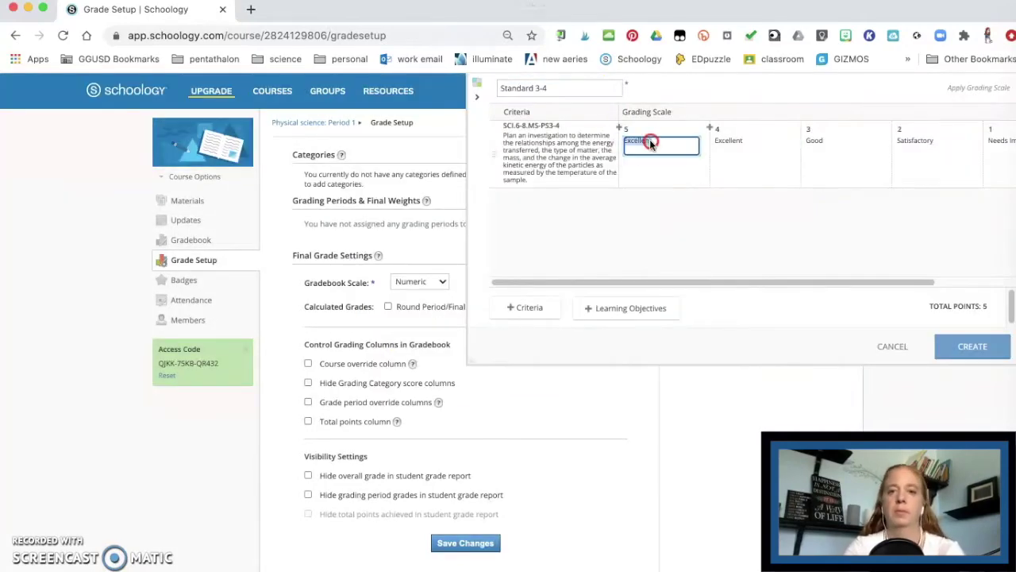
text(Above StandardAt Standard)
click(895, 141)
Create a 'Standard 3-5' rubric with levels Above Standard, At standard, Approaching Standard
click(585, 96)
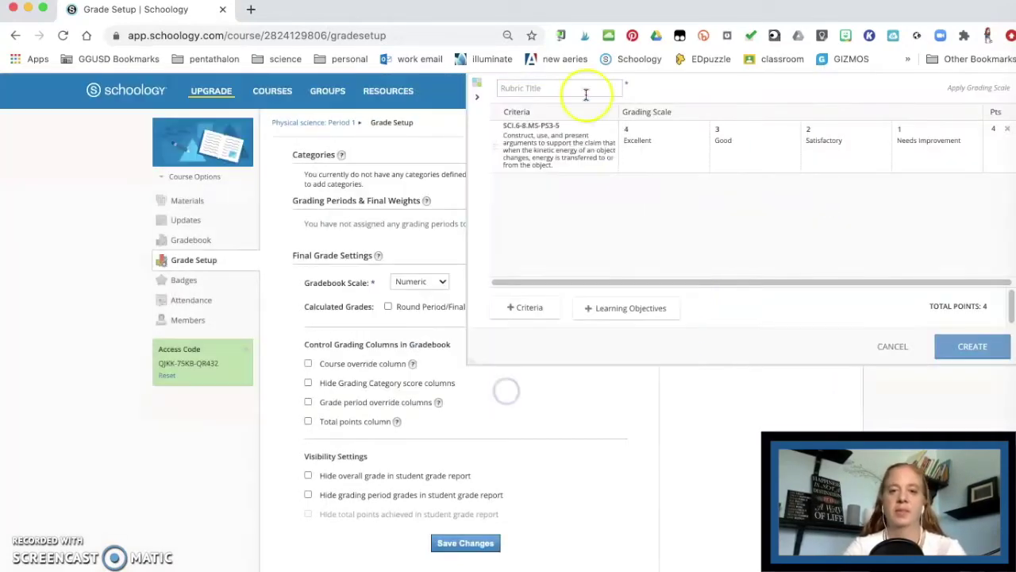
text(Standard 3-5)
click(658, 143)
text(Above Standard)
click(750, 143)
text(At standard)
click(806, 143)
text(Approaching Standard)
click(895, 140)
click(973, 347)
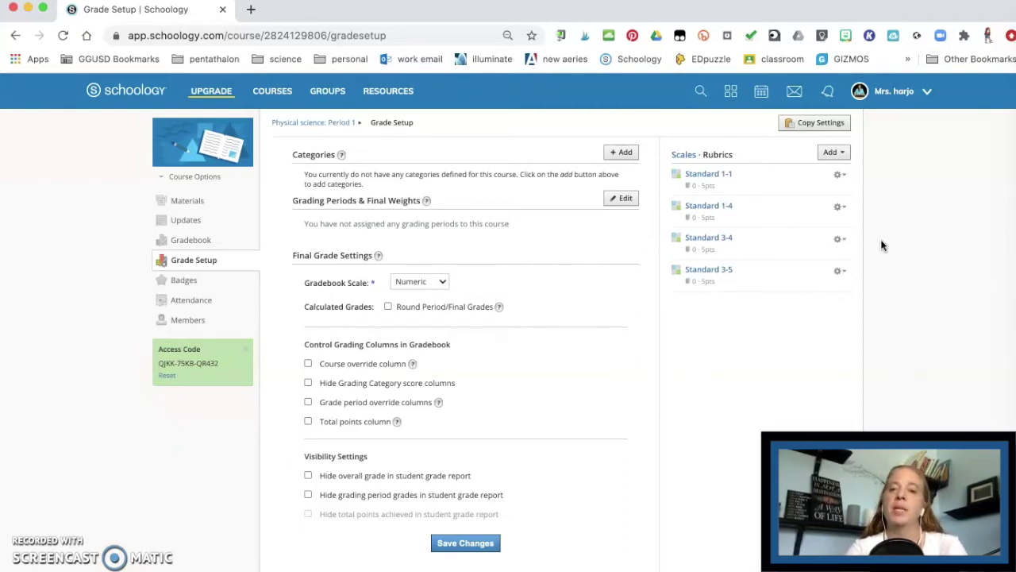
Start a new points-based grading scale named 'Marzano Point Scale'
click(834, 152)
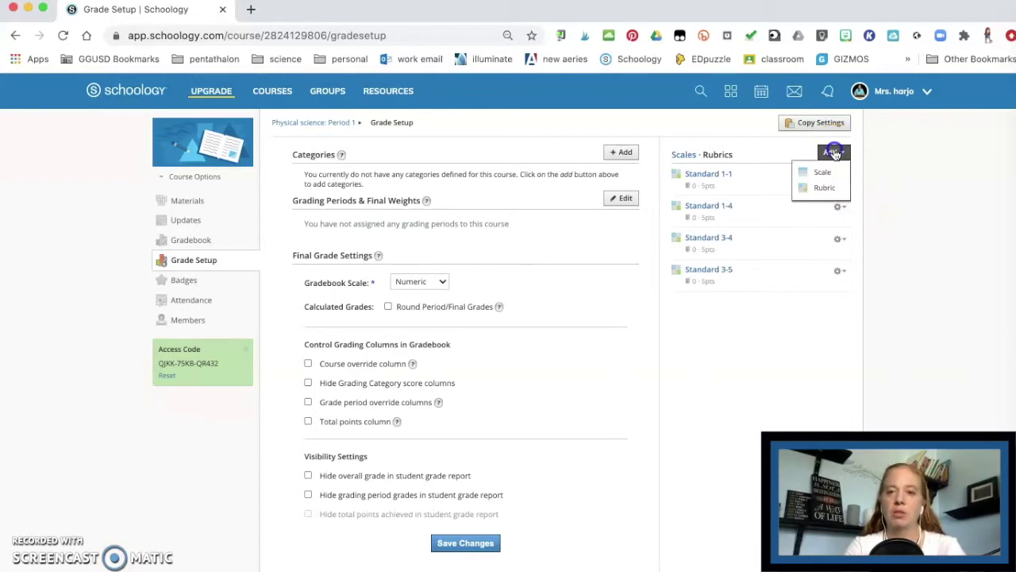
click(822, 172)
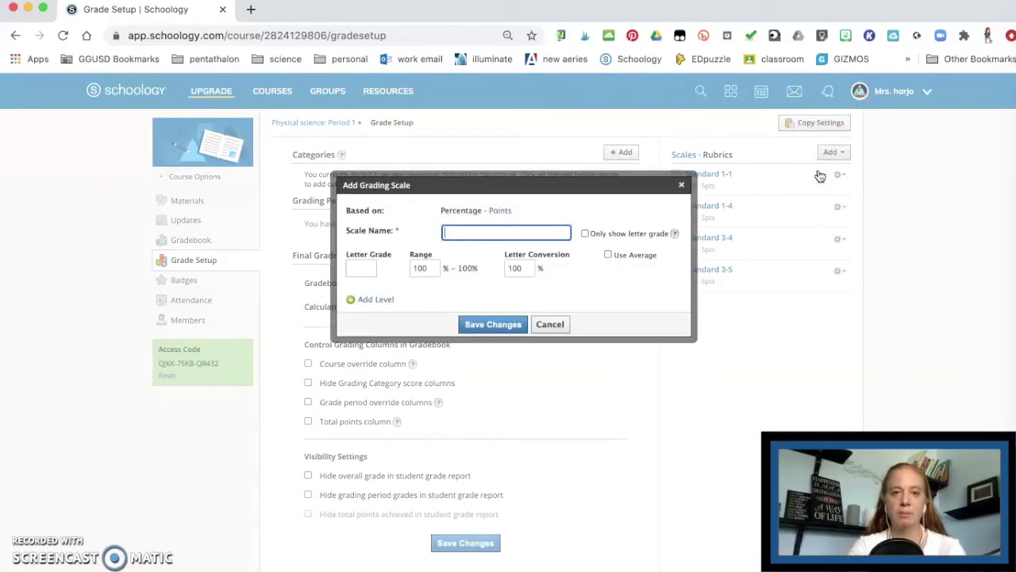
click(501, 212)
click(468, 231)
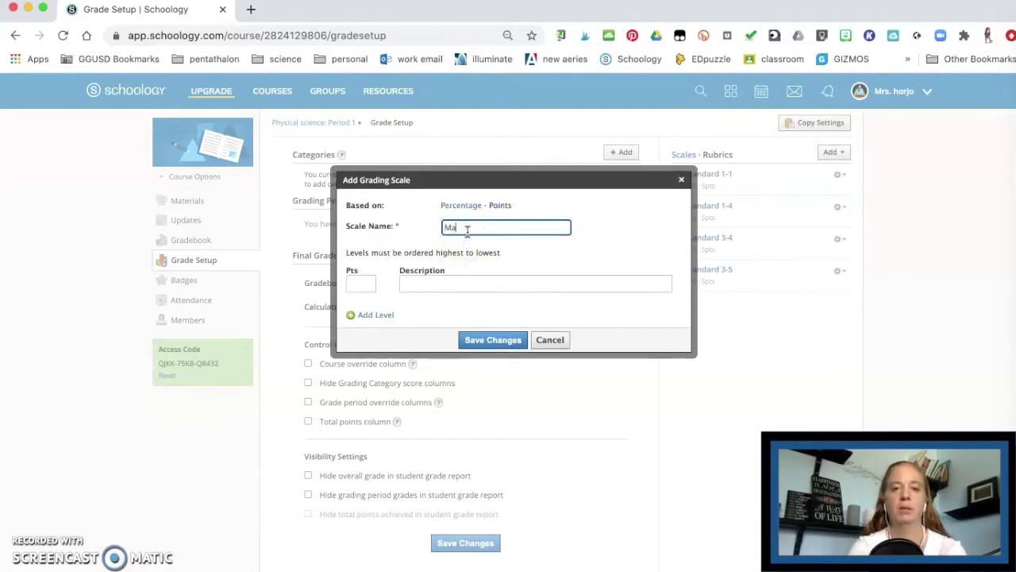
text(Marzano Point Scale)
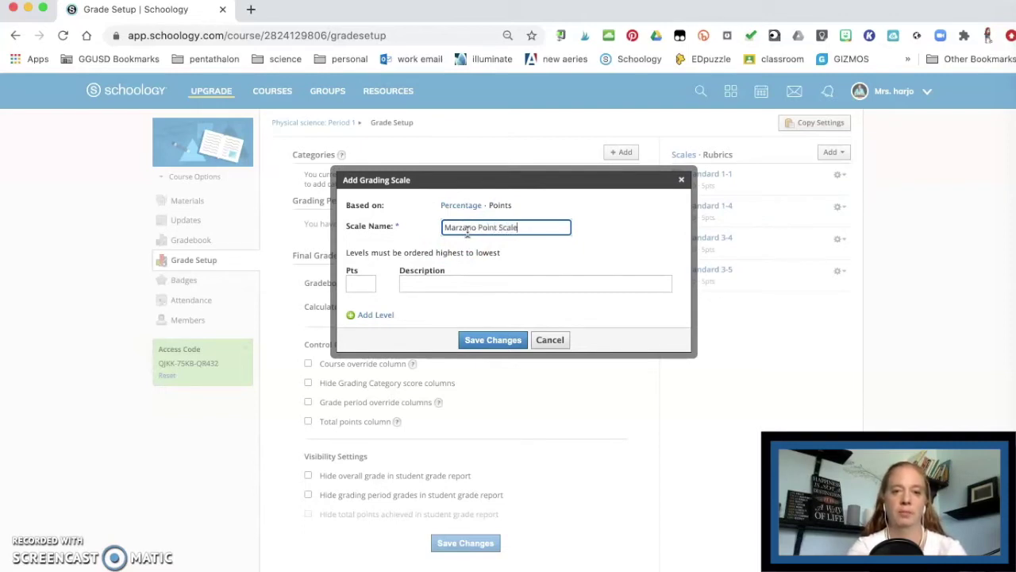
click(461, 233)
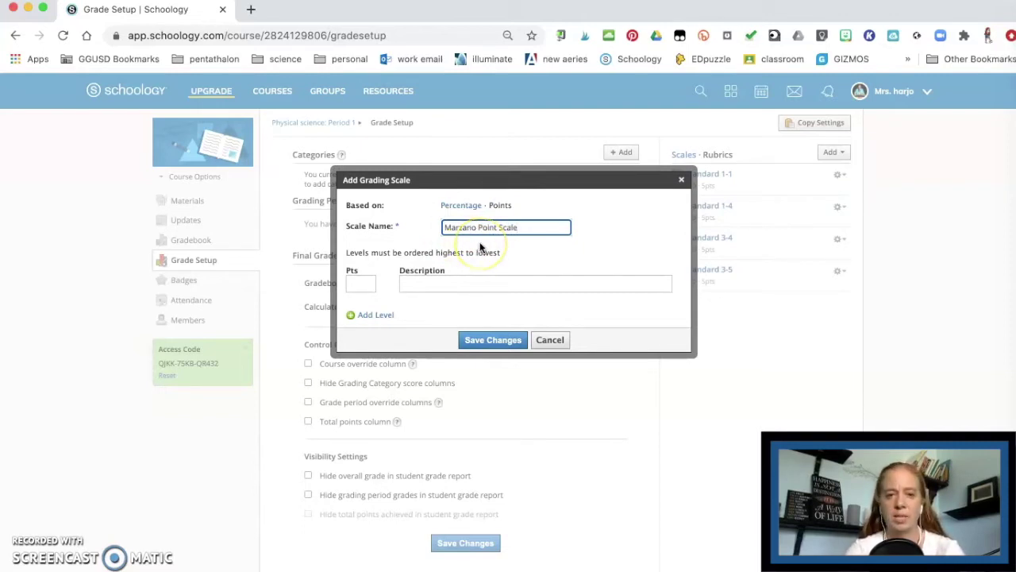
Add the first scale levels: 5 points = A and 4.5 points = A
click(362, 284)
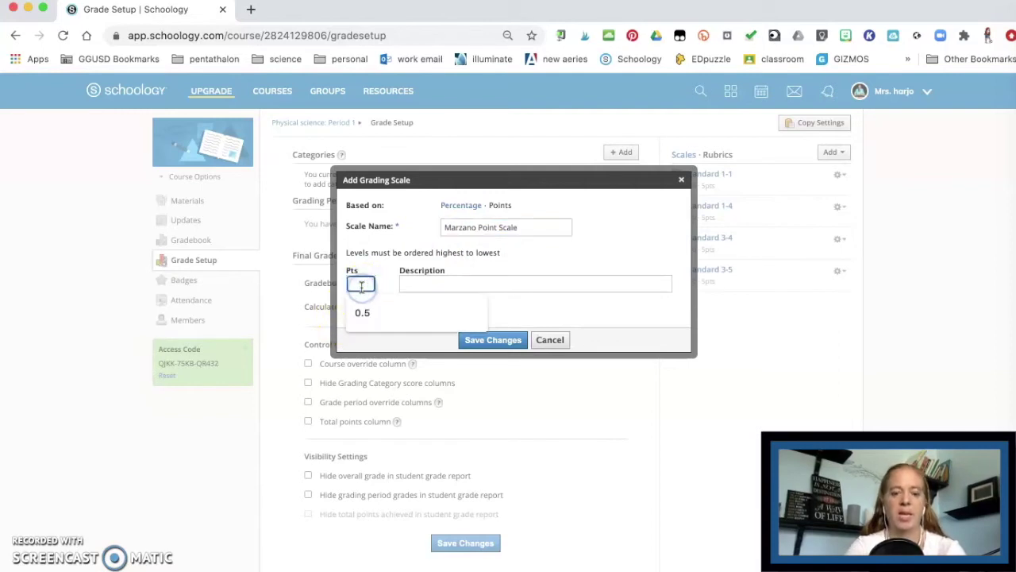
text(5)
click(442, 284)
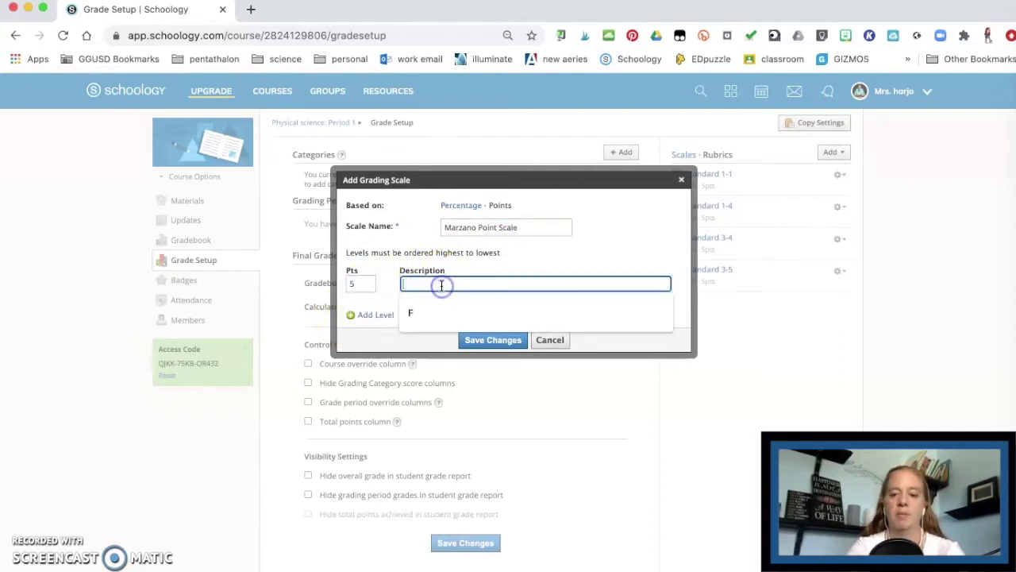
text(A)
click(377, 315)
click(359, 299)
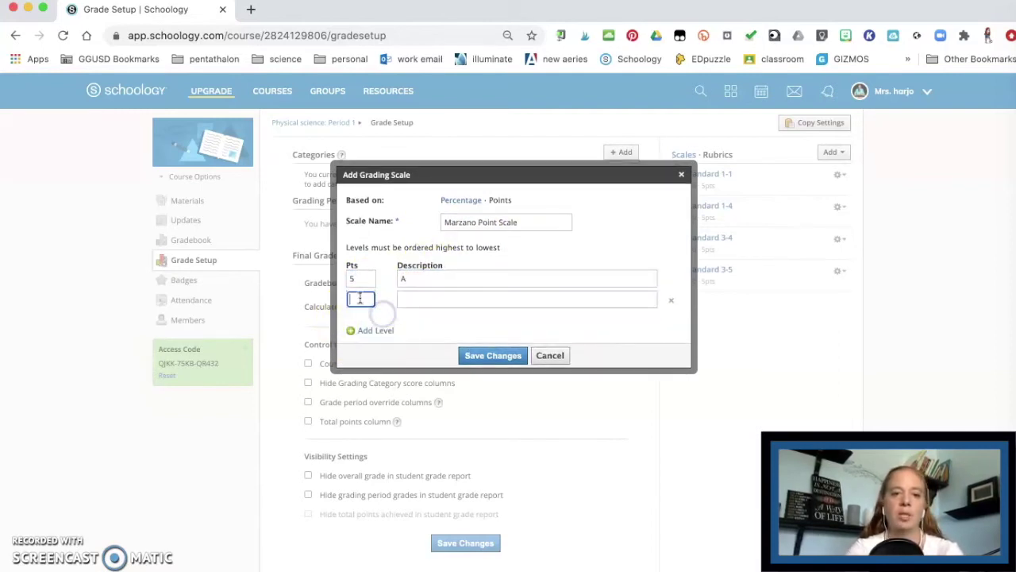
text(4.5)
click(428, 299)
text(A)
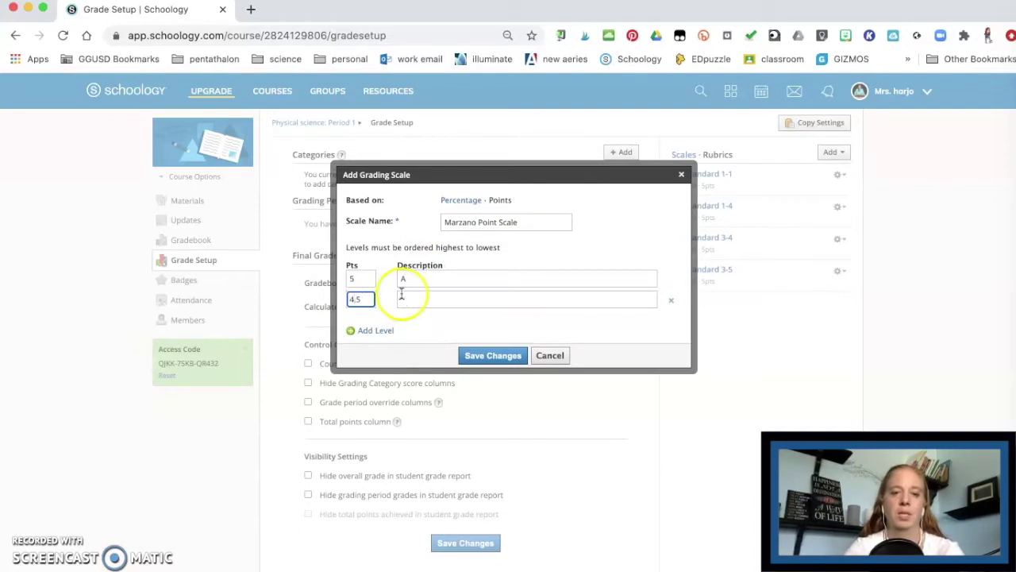
Add the remaining levels down to 1.5 = D and save the Marzano Point Scale
click(376, 331)
click(376, 424)
text(1.5)
click(434, 395)
text(D)
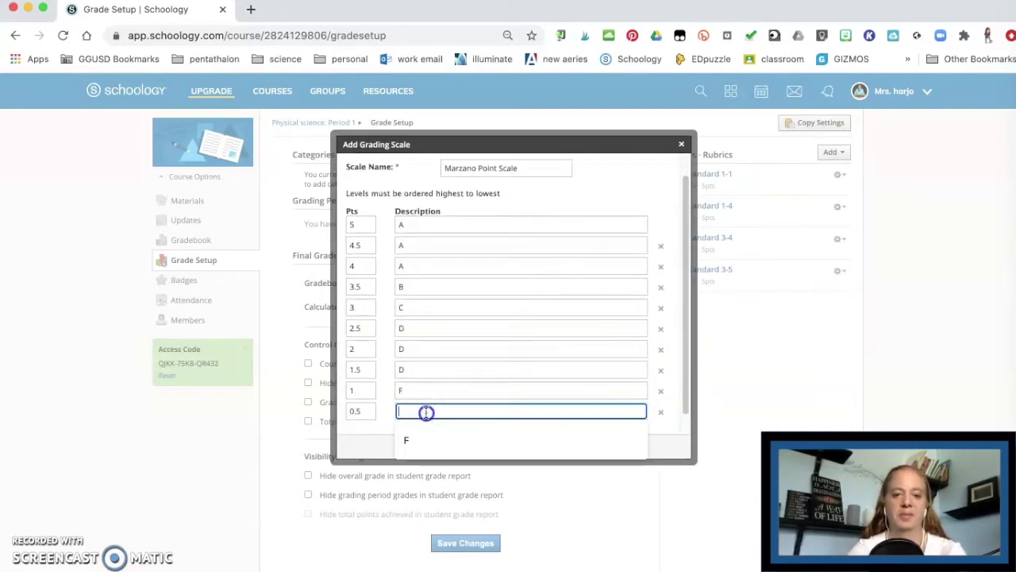
click(467, 445)
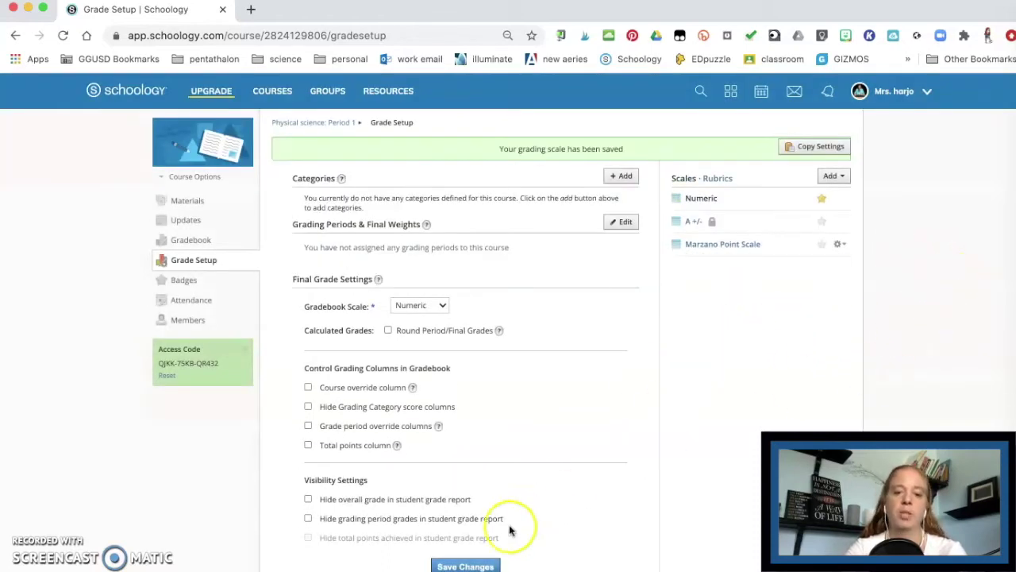
Save the Grade Setup changes and switch the side list to the course rubrics
click(466, 566)
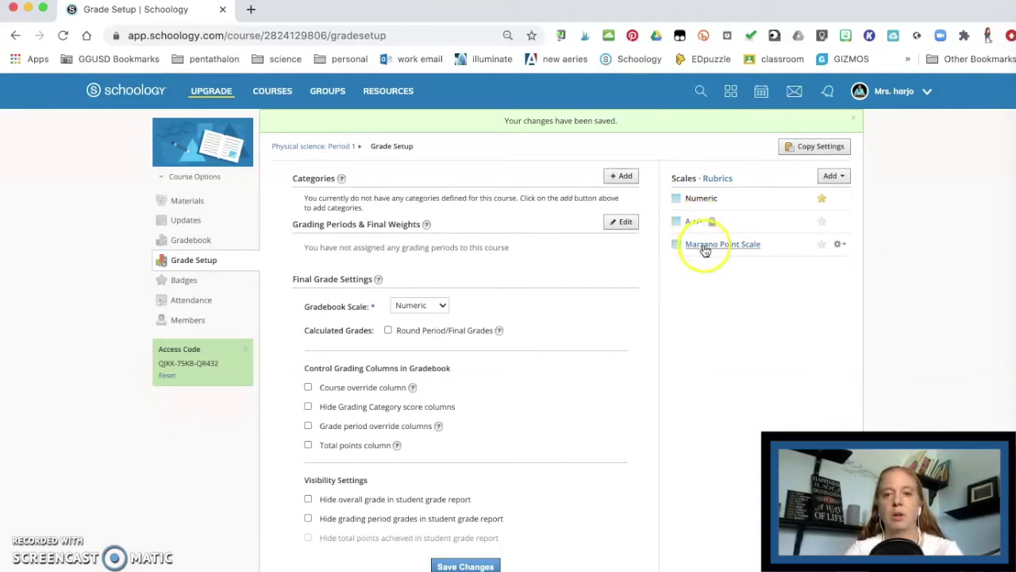
click(720, 180)
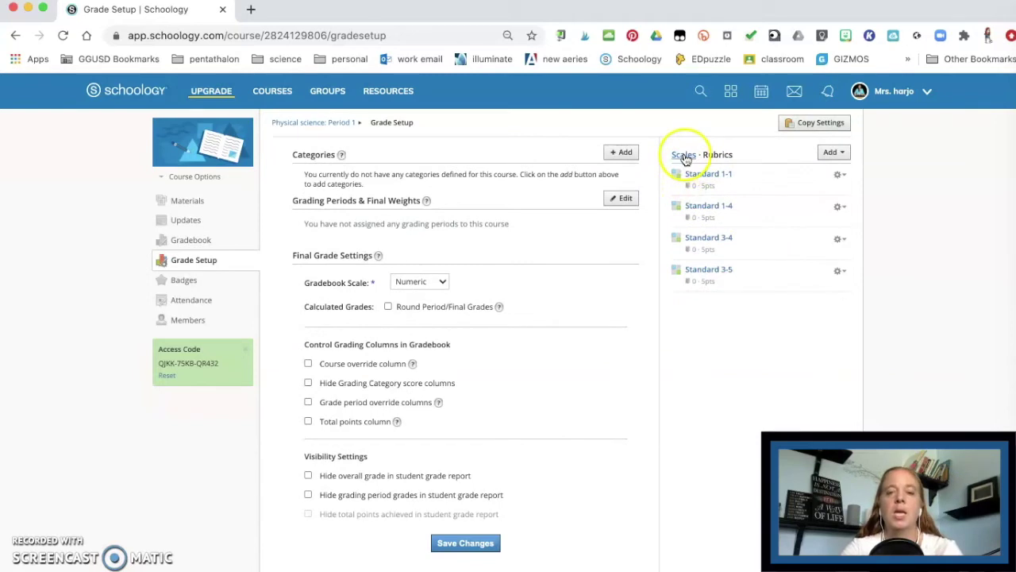
click(710, 338)
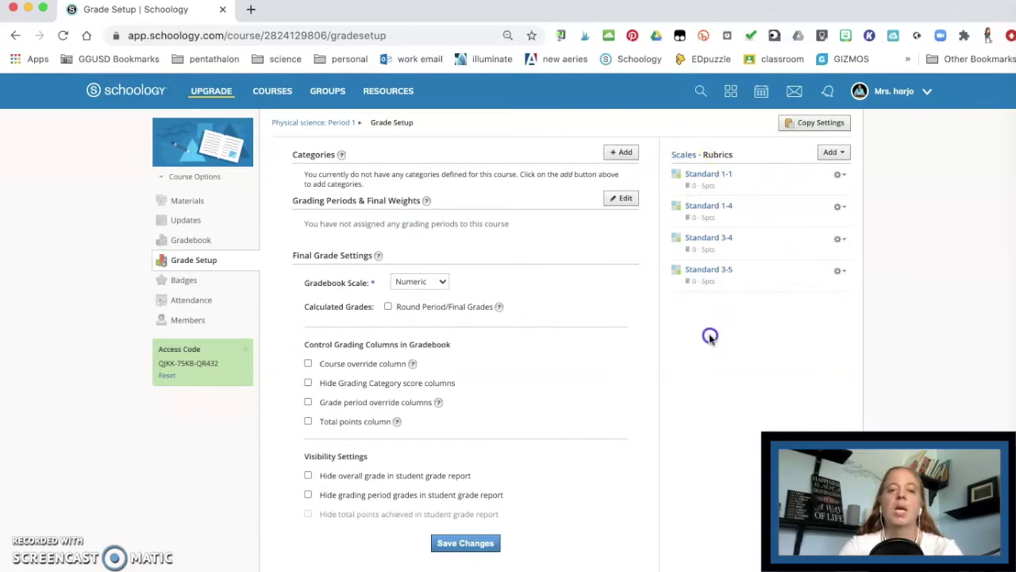
Add a 'States of Matter' grading category calculated by Total pts, then begin another category
click(621, 152)
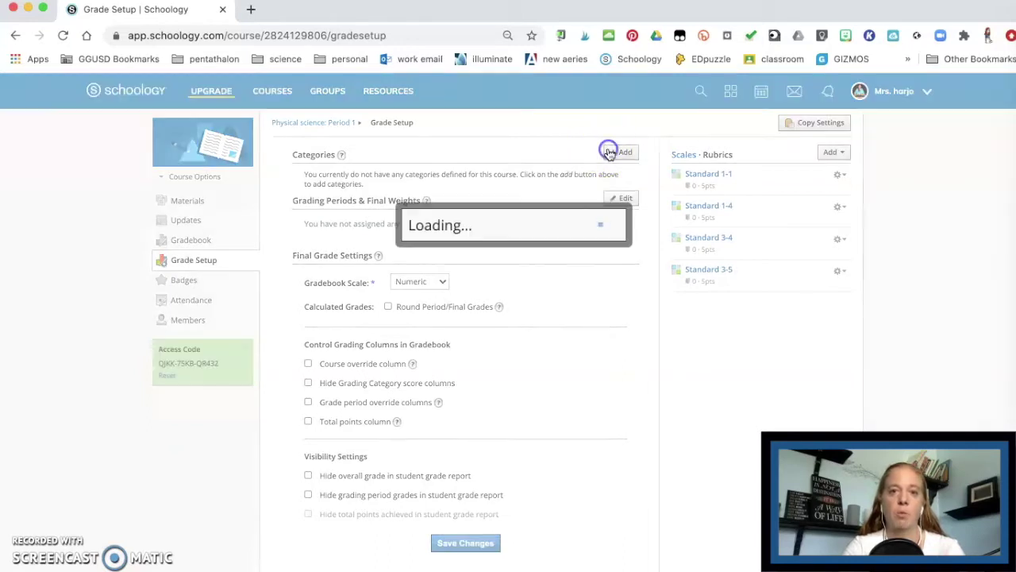
click(489, 217)
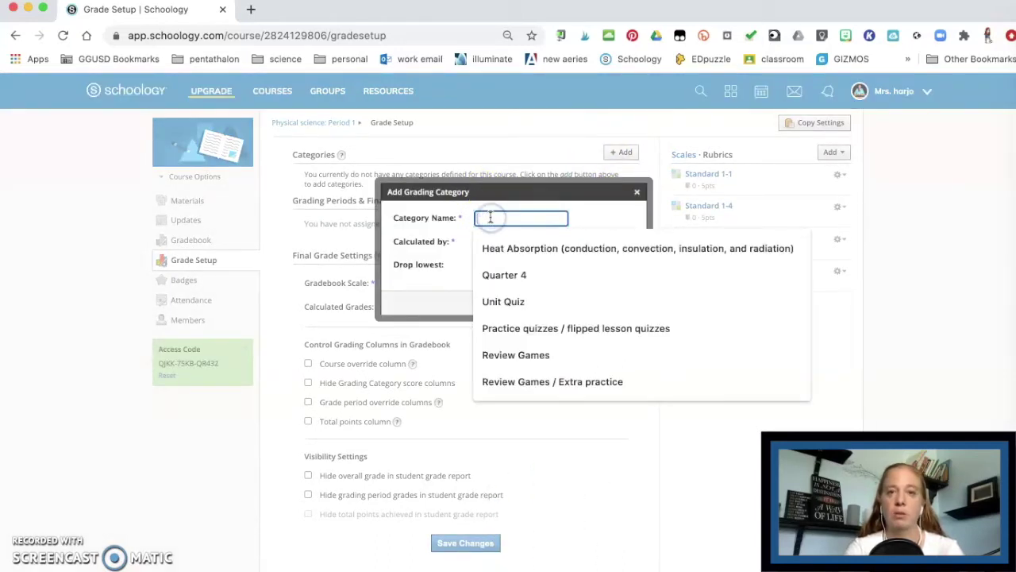
text(States of Matter)
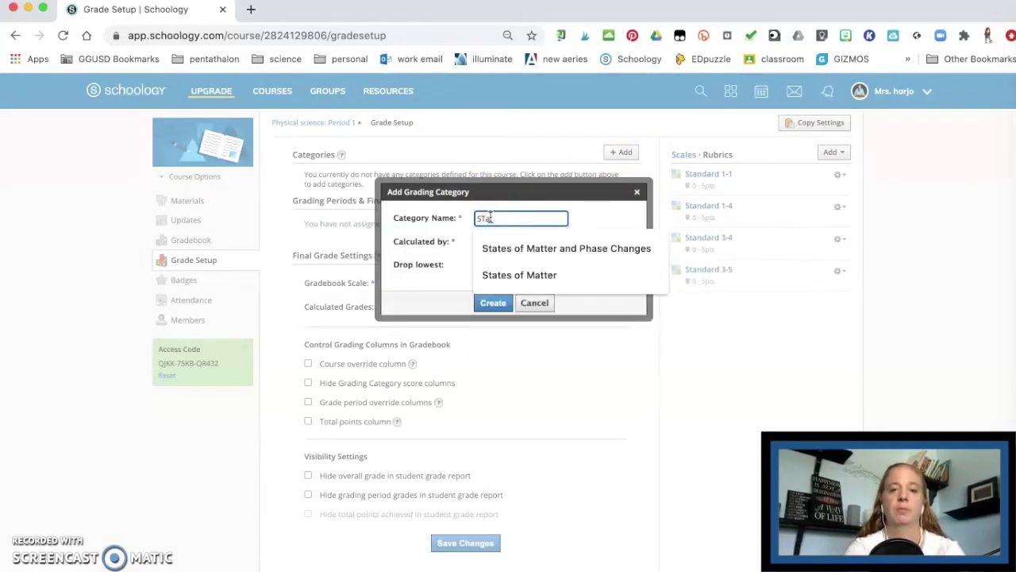
click(524, 275)
click(522, 246)
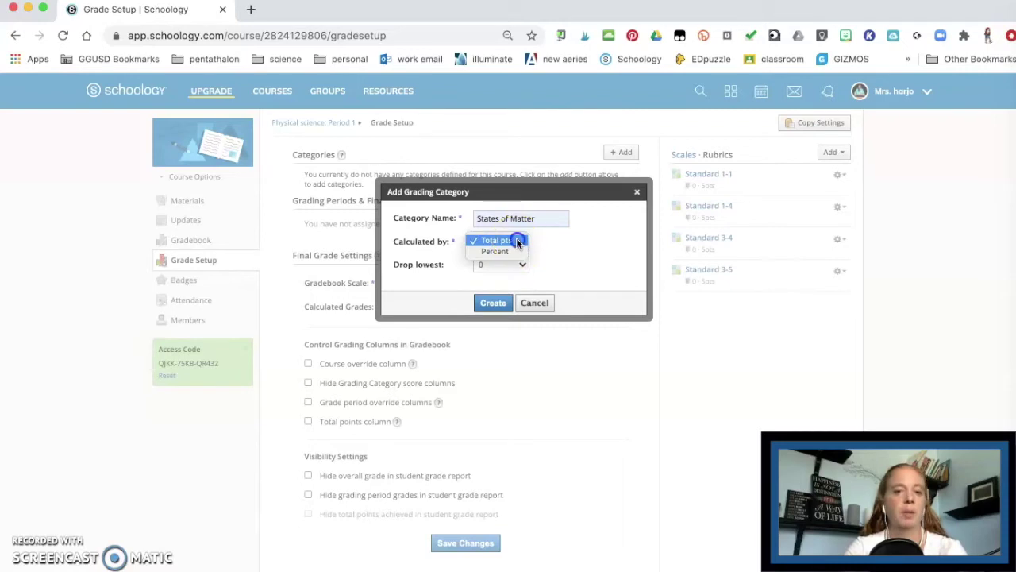
click(516, 240)
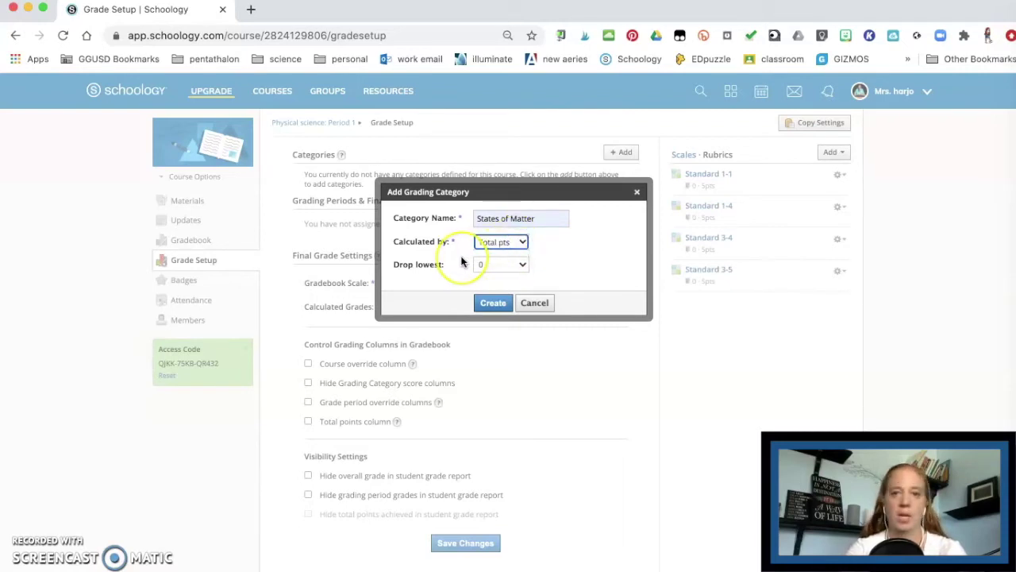
click(493, 303)
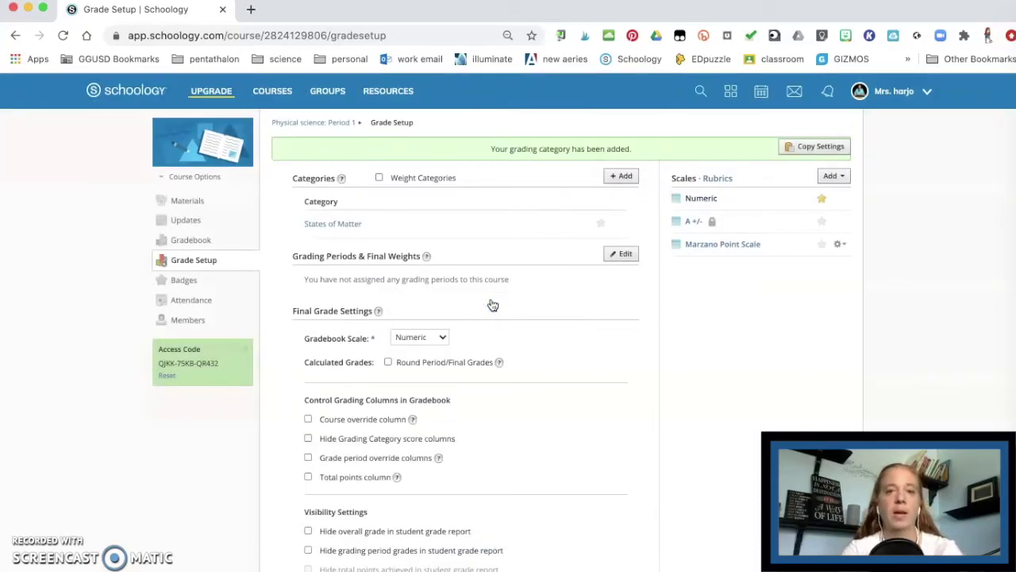
click(621, 175)
click(521, 218)
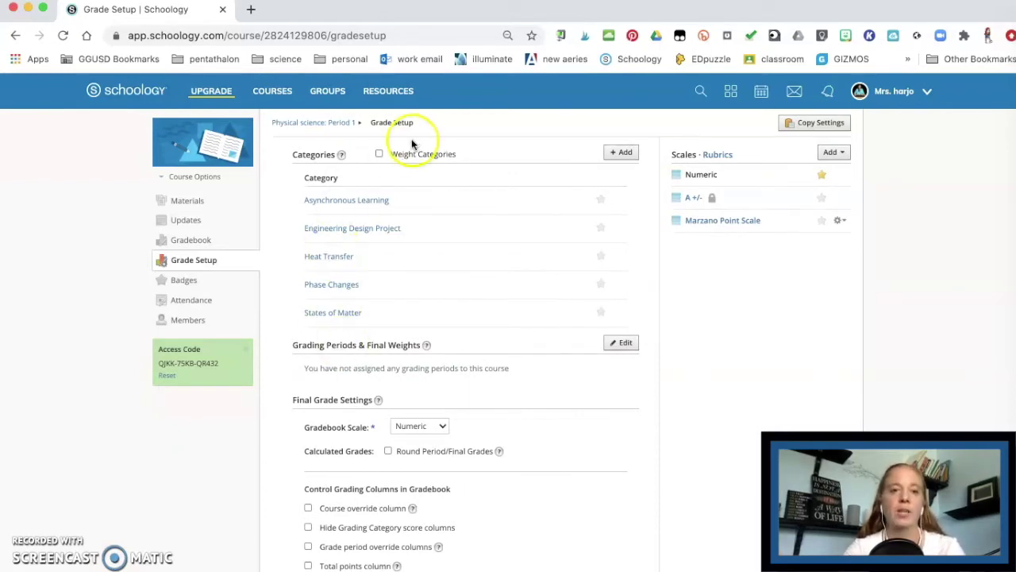
Turn on category weighting, set weights 10, 15, 30, 30 and 15, and save
click(379, 154)
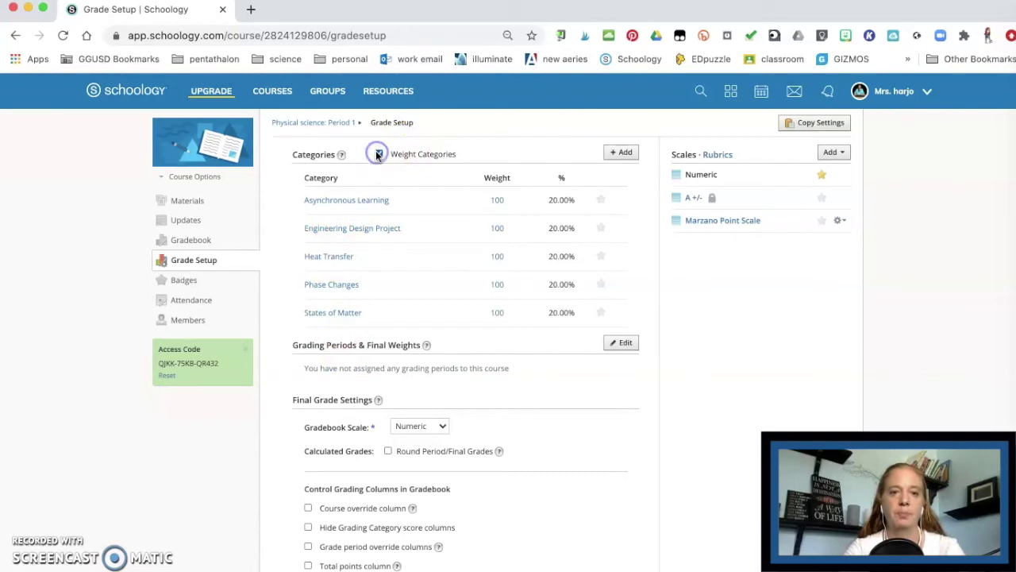
click(506, 199)
drag(505, 199, 485, 199)
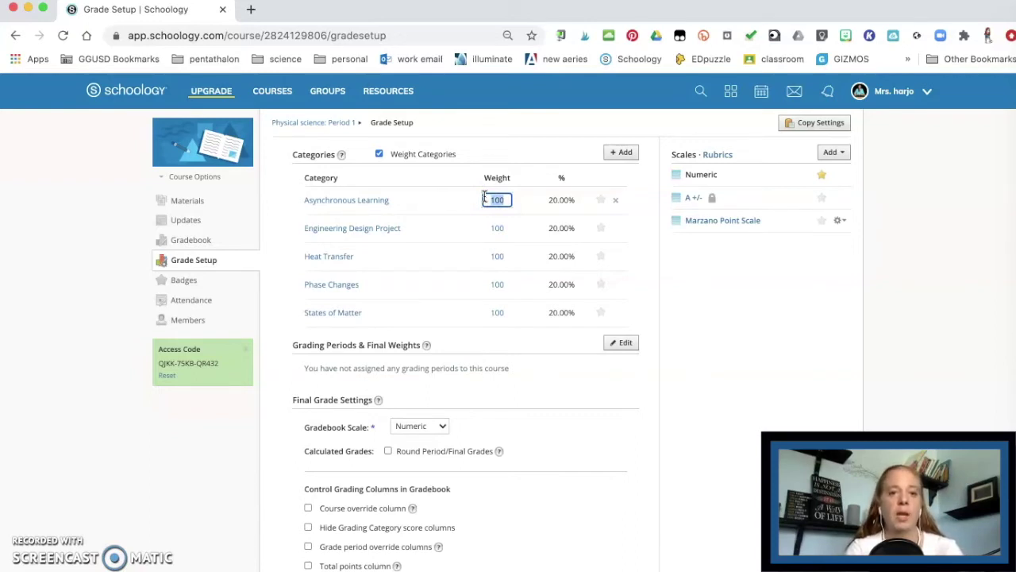
text(10)
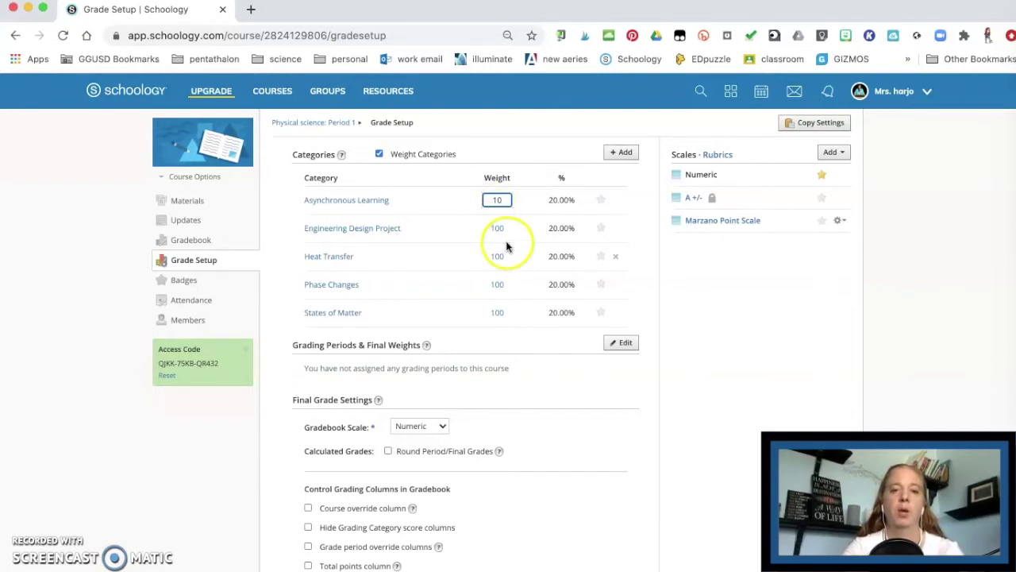
click(490, 228)
text(15)
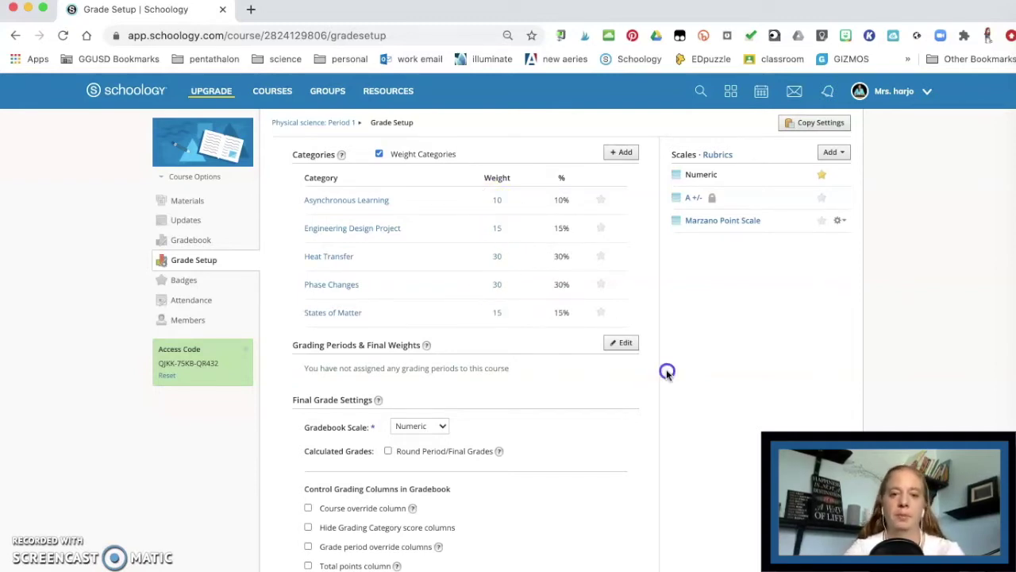
scroll(752, 373, down, 3)
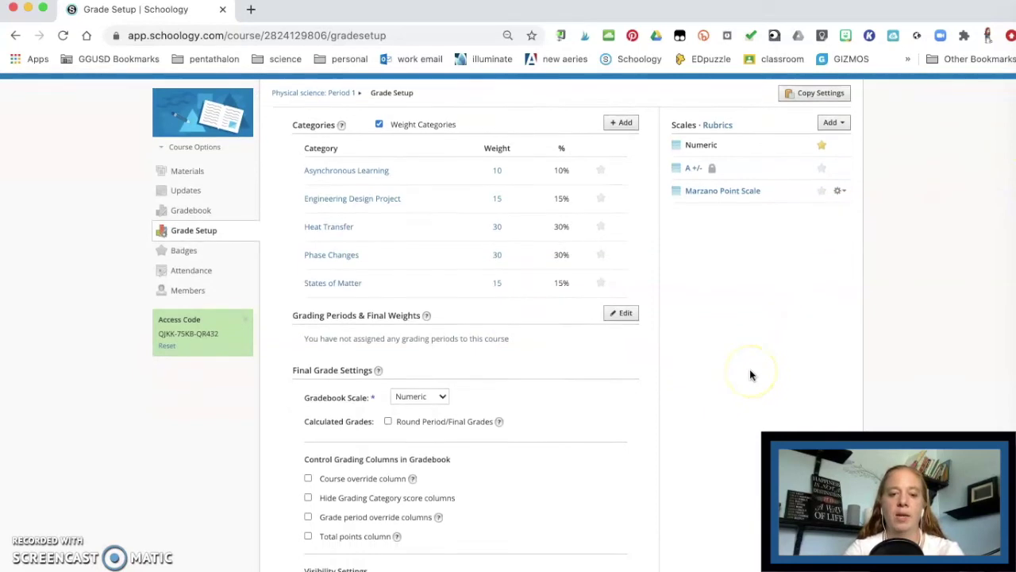
click(457, 540)
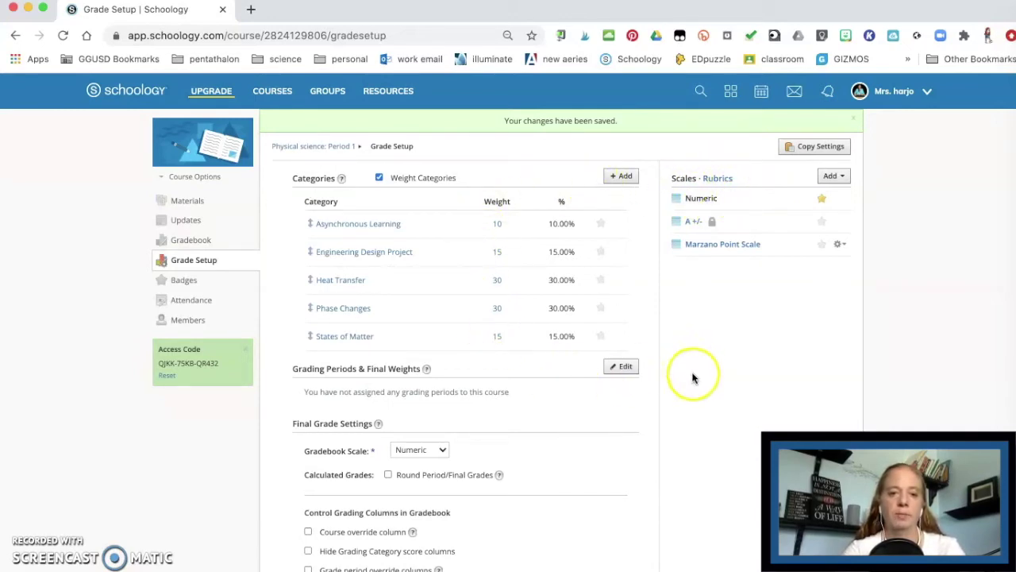
click(625, 368)
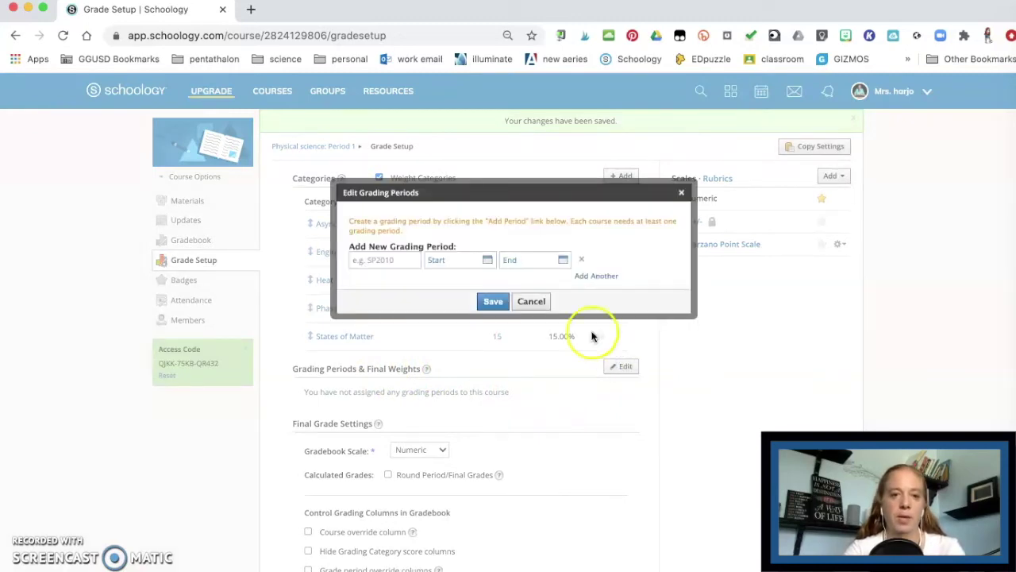
Create the Quarter 1 grading period from 8/24/20 to 10/30/20 and save it
click(410, 258)
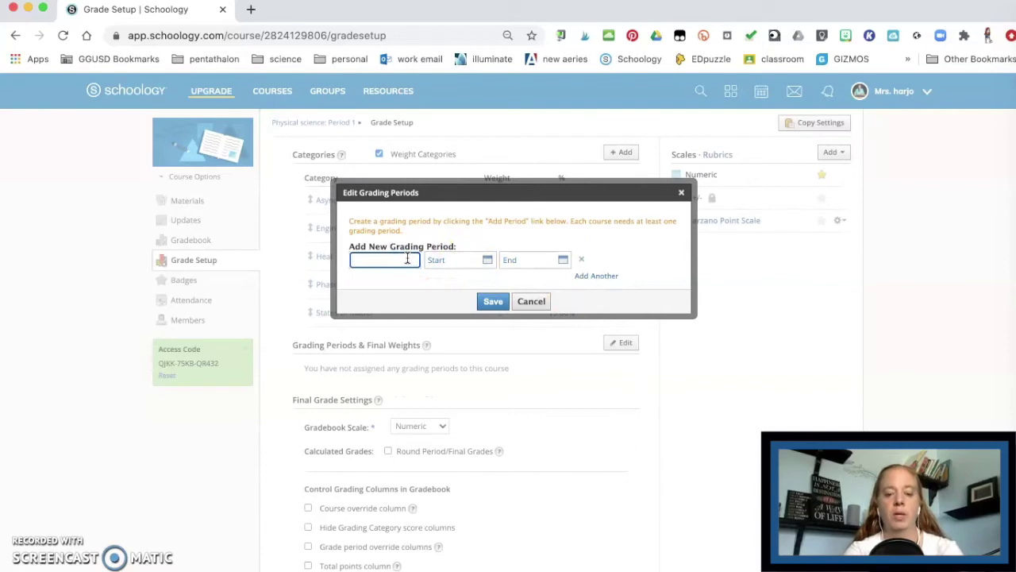
text(Quarter 1)
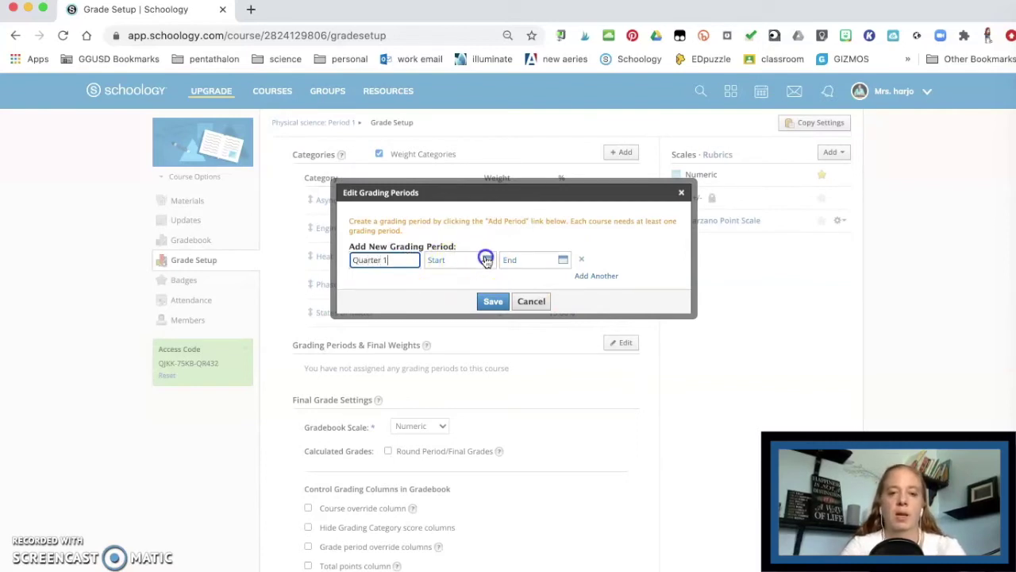
click(453, 259)
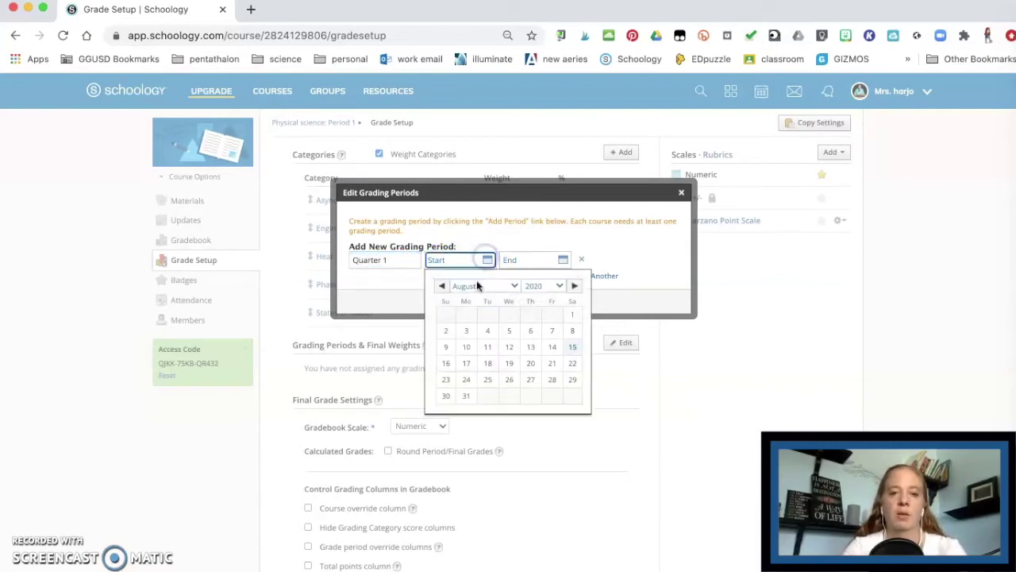
click(466, 379)
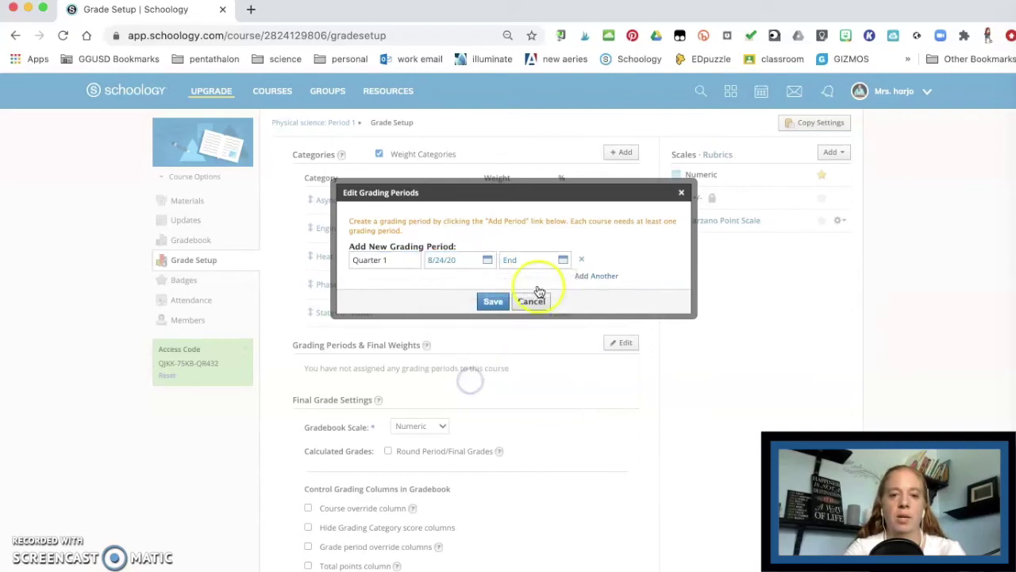
click(563, 260)
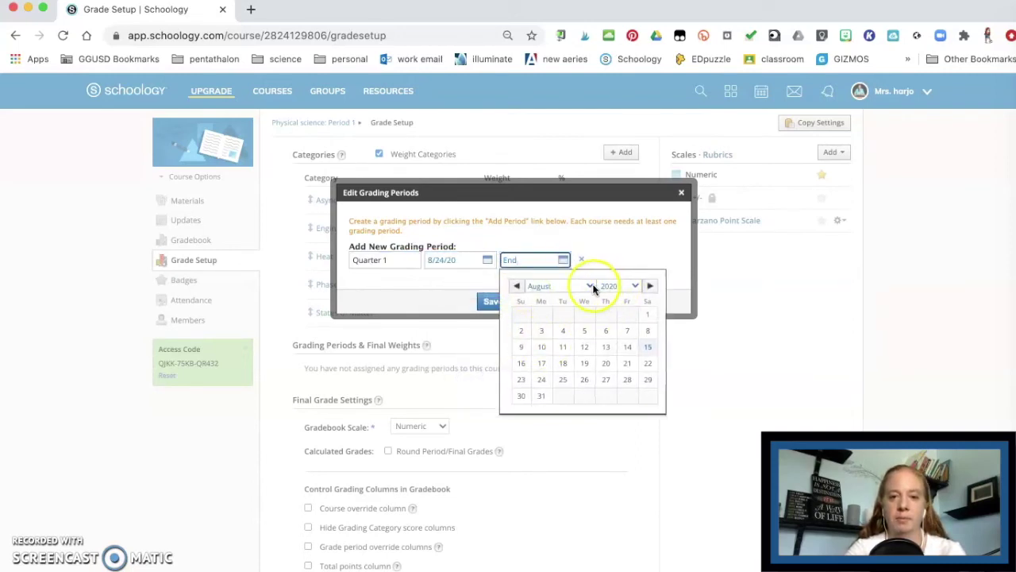
click(593, 287)
click(546, 303)
click(628, 378)
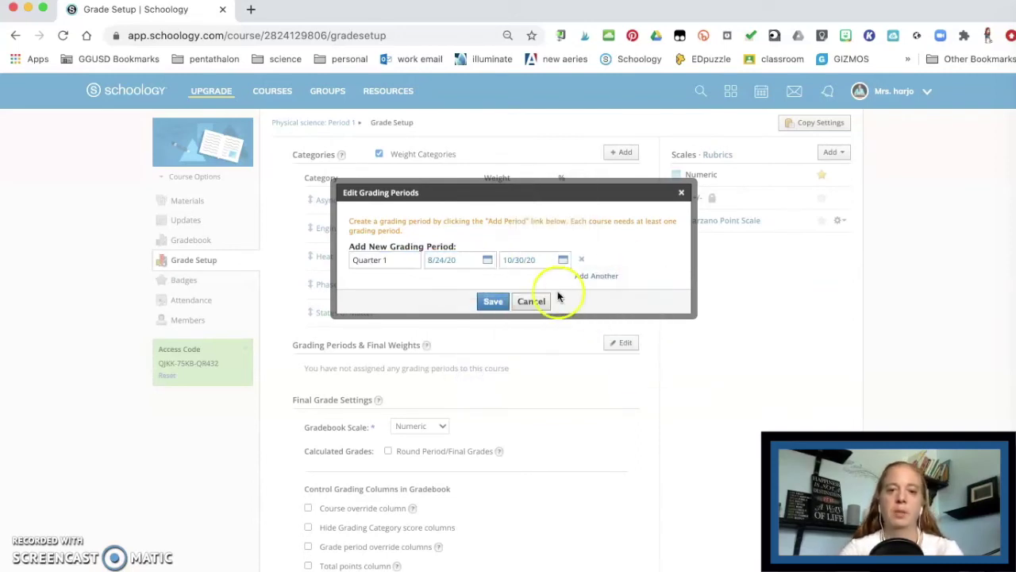
click(493, 303)
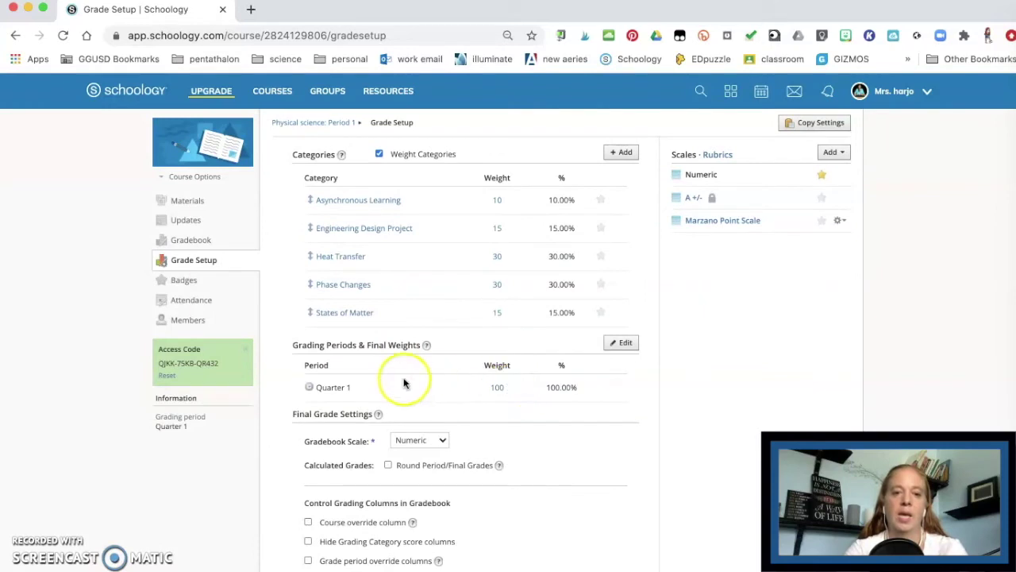
Set the gradebook scale to the Marzano Point Scale
click(512, 388)
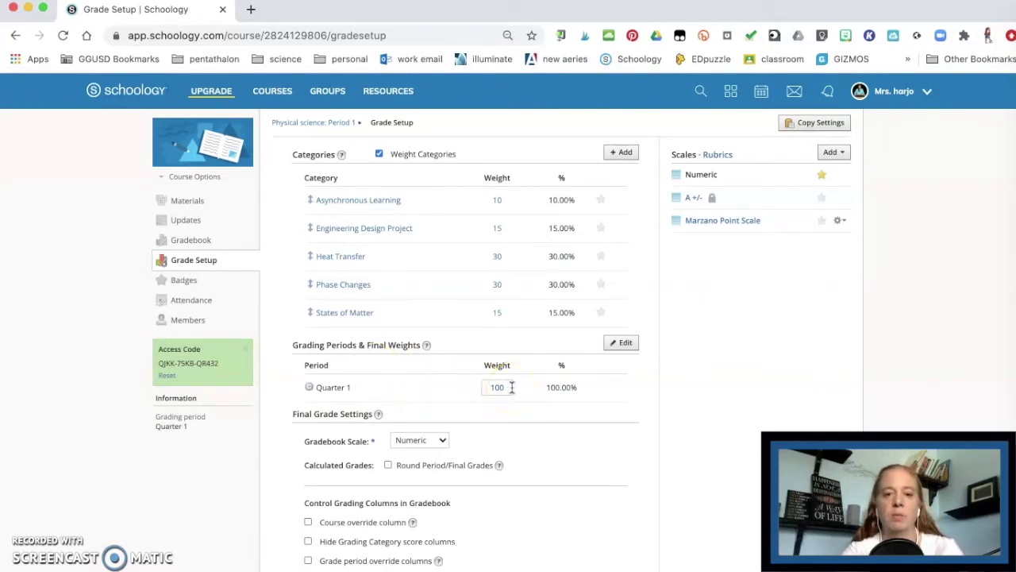
scroll(881, 206, down, 2)
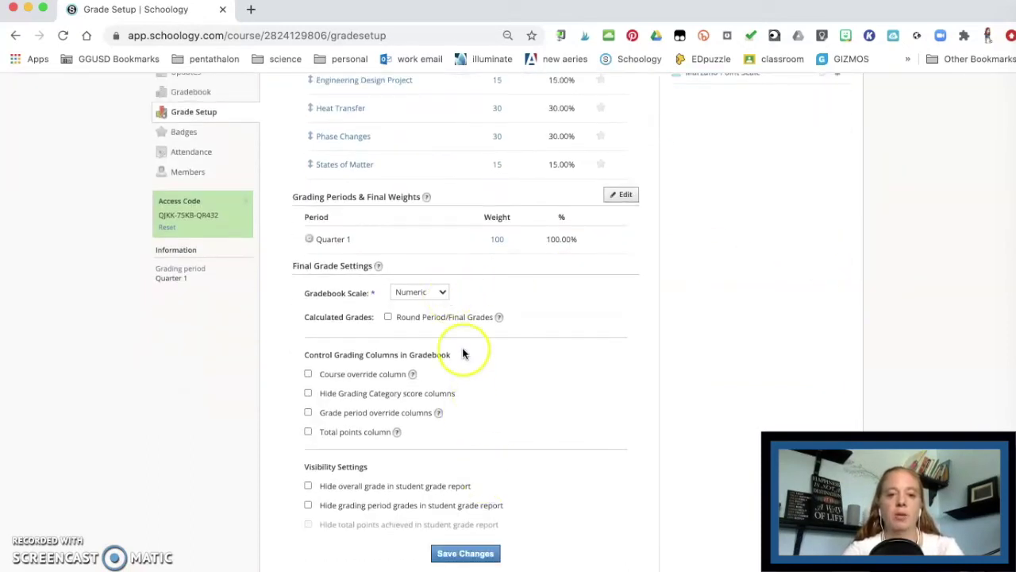
click(441, 292)
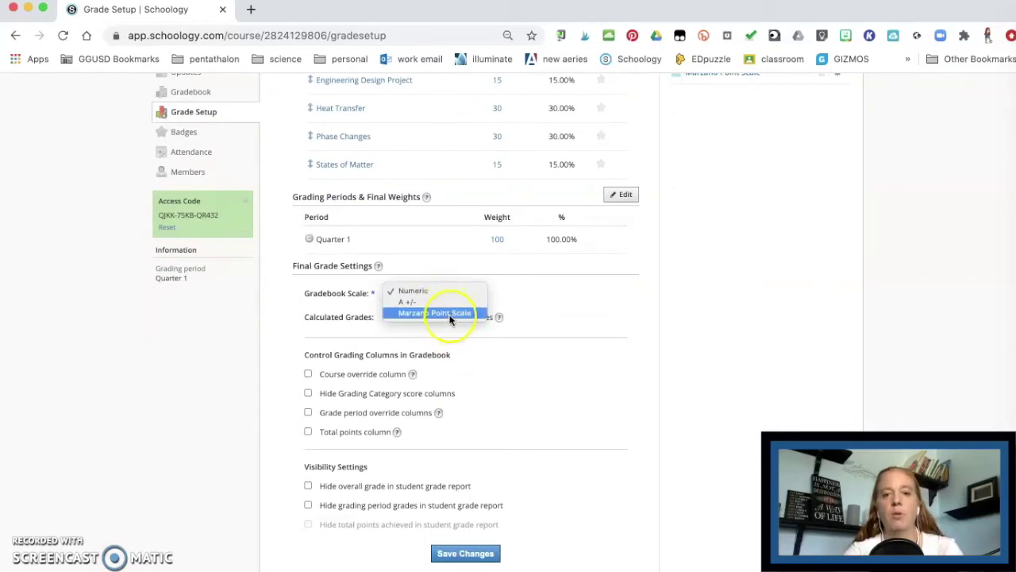
click(445, 315)
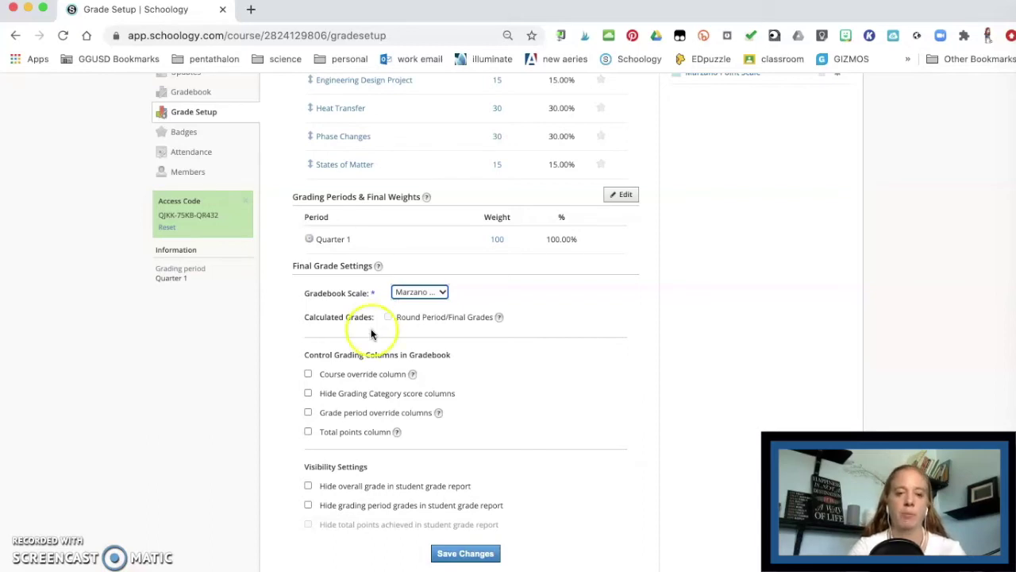
Enable the course override, grade period override and total points columns, and save the settings
click(355, 374)
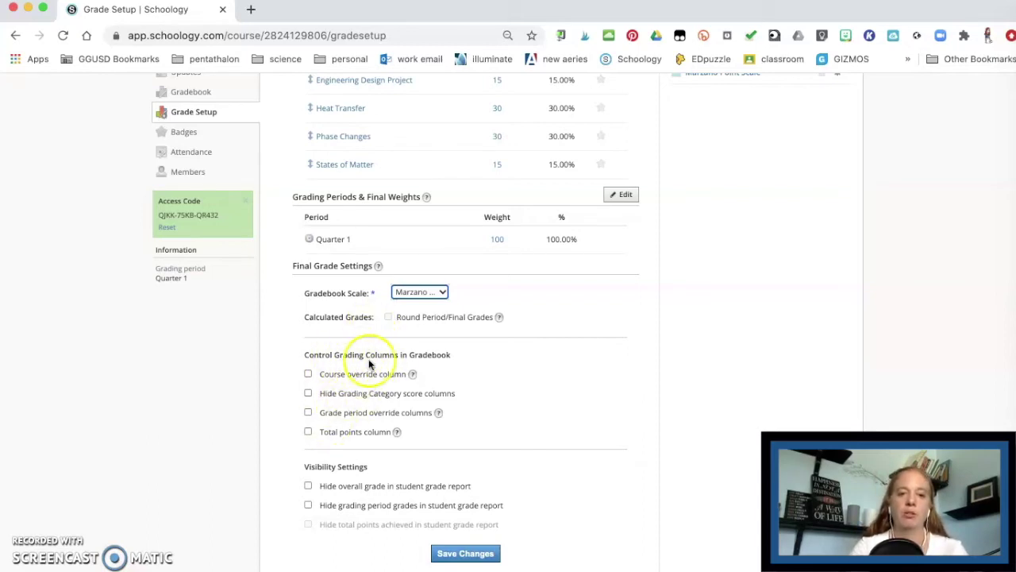
click(373, 412)
click(355, 431)
click(483, 556)
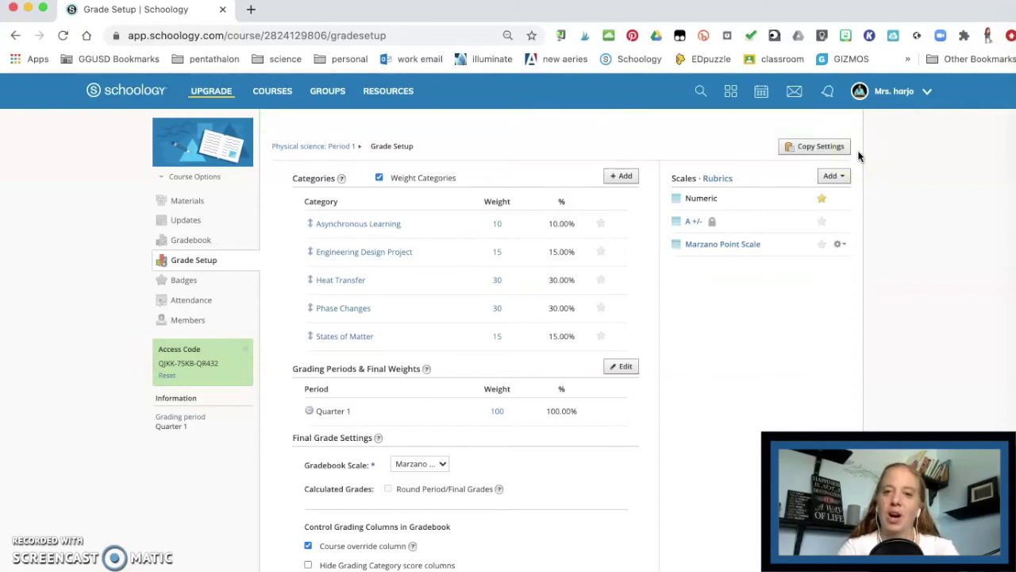
click(829, 125)
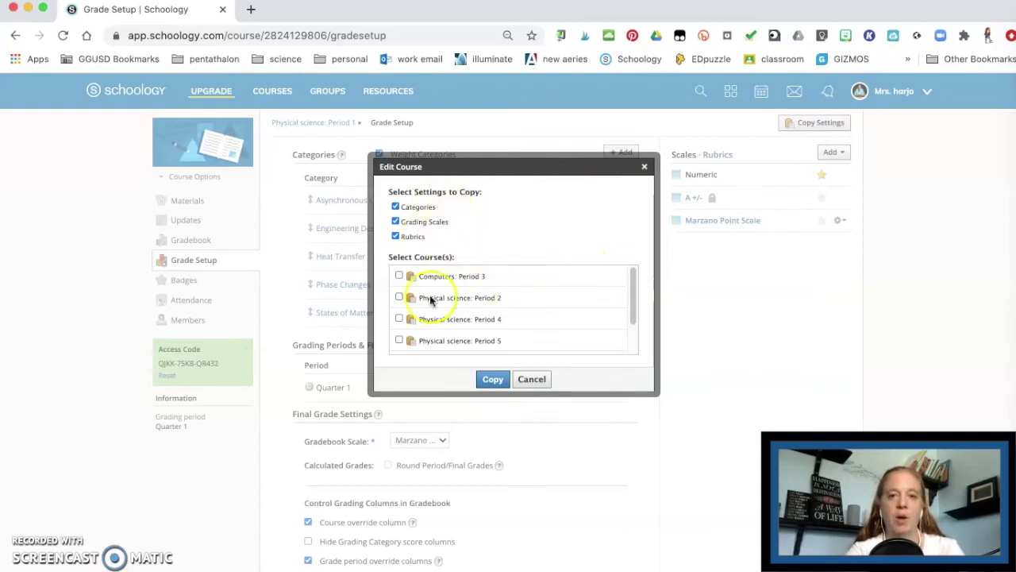
Tick Physical science Periods 2, 4, 5, ALP Period 6 and practice Section 1, and copy the settings to them
click(399, 297)
click(399, 319)
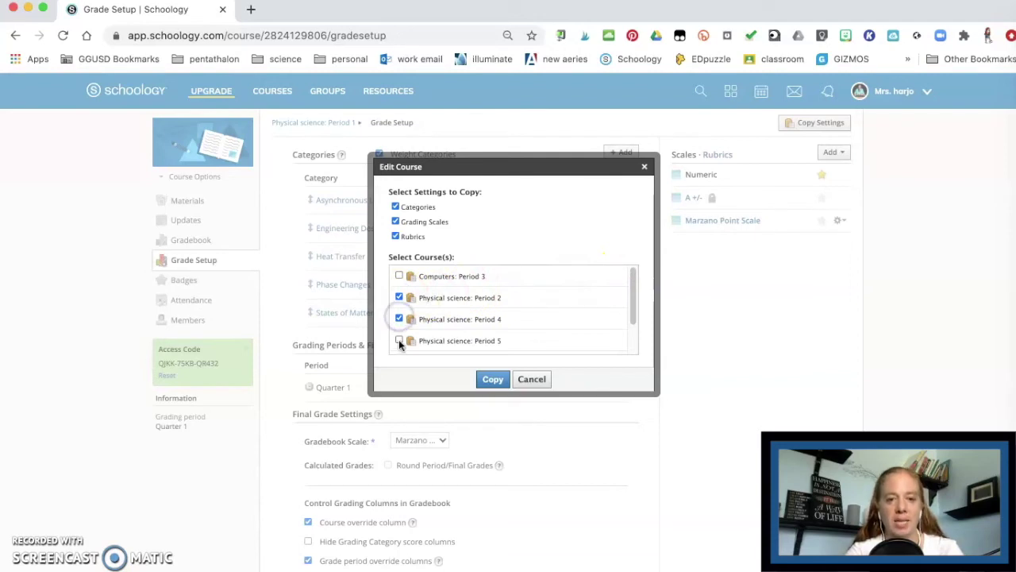
click(399, 341)
drag(632, 288, 633, 329)
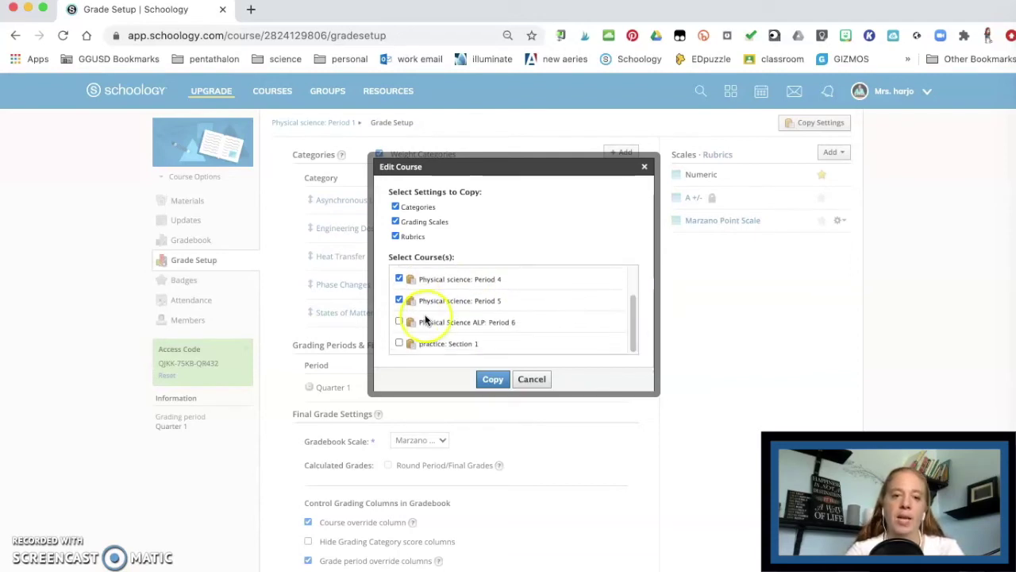
click(400, 321)
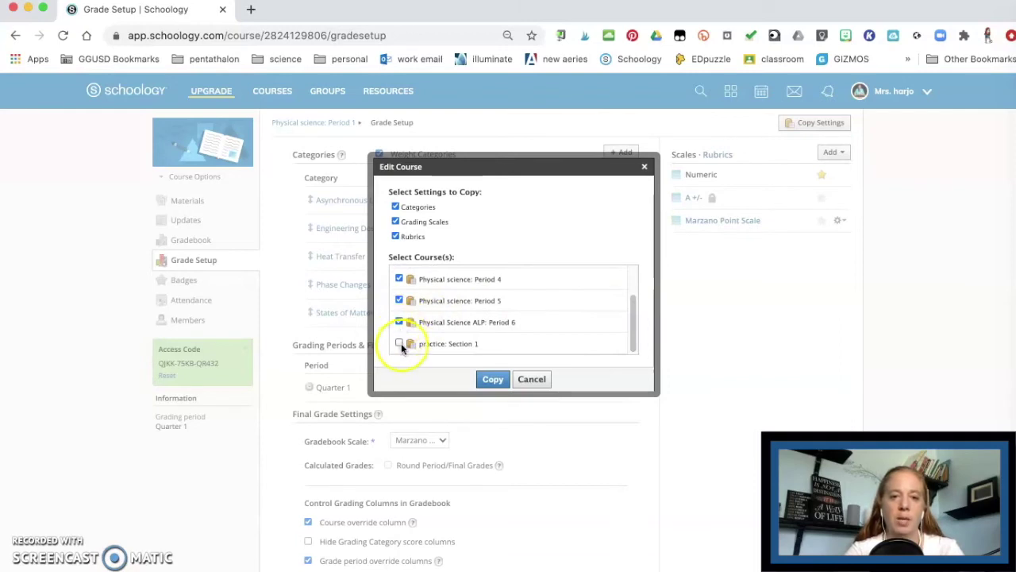
click(399, 343)
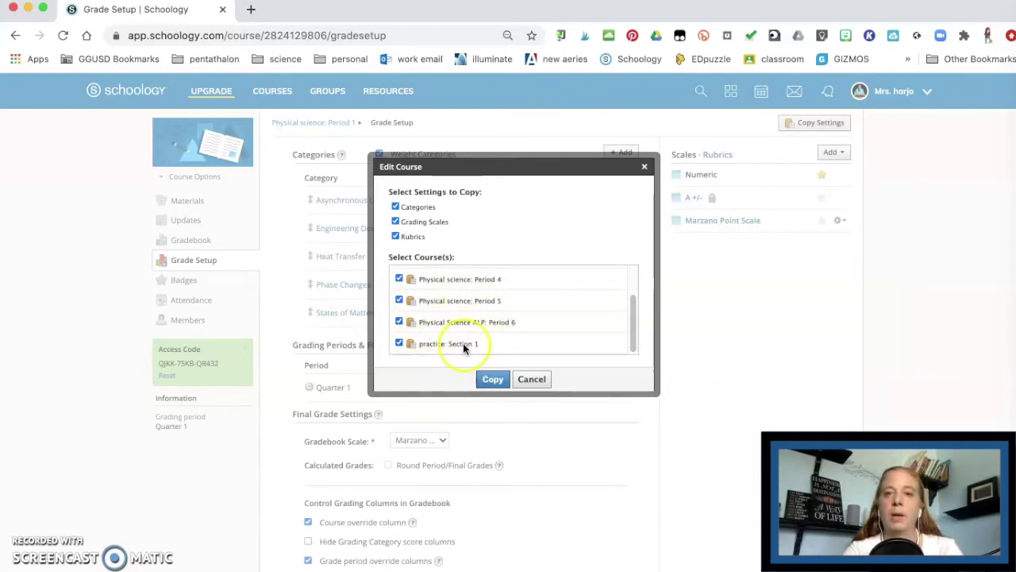
click(493, 379)
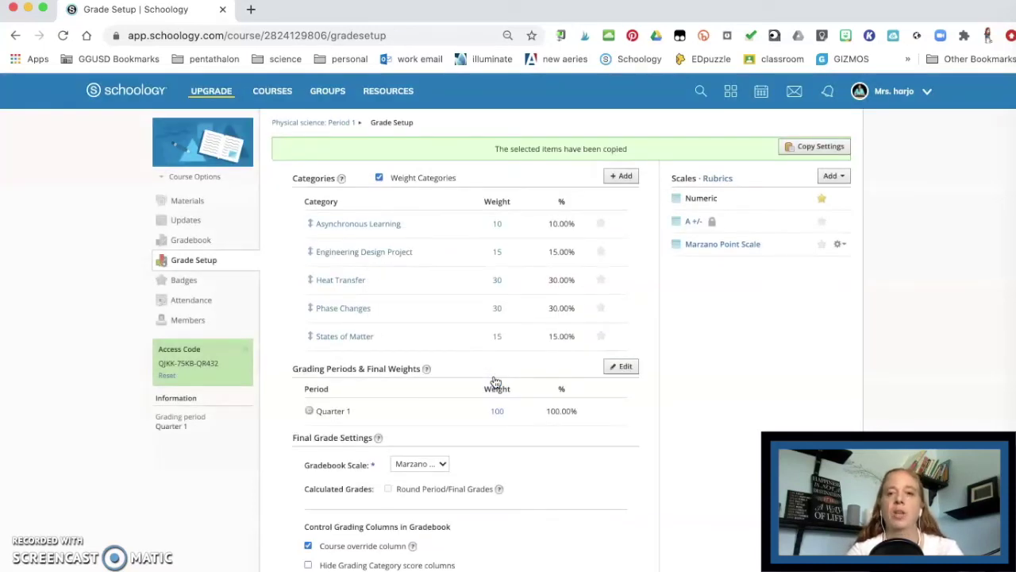
Open Physical science Period 2's Grade Setup and view its copied rubrics Standard 1-1, 1-4, 3-4 and 3-5
click(283, 92)
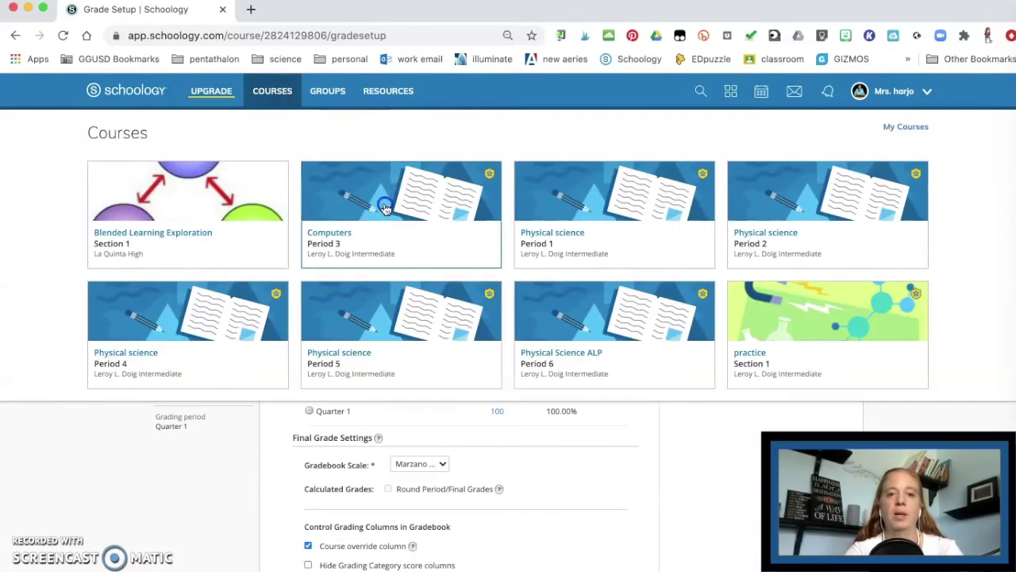
drag(381, 199, 783, 178)
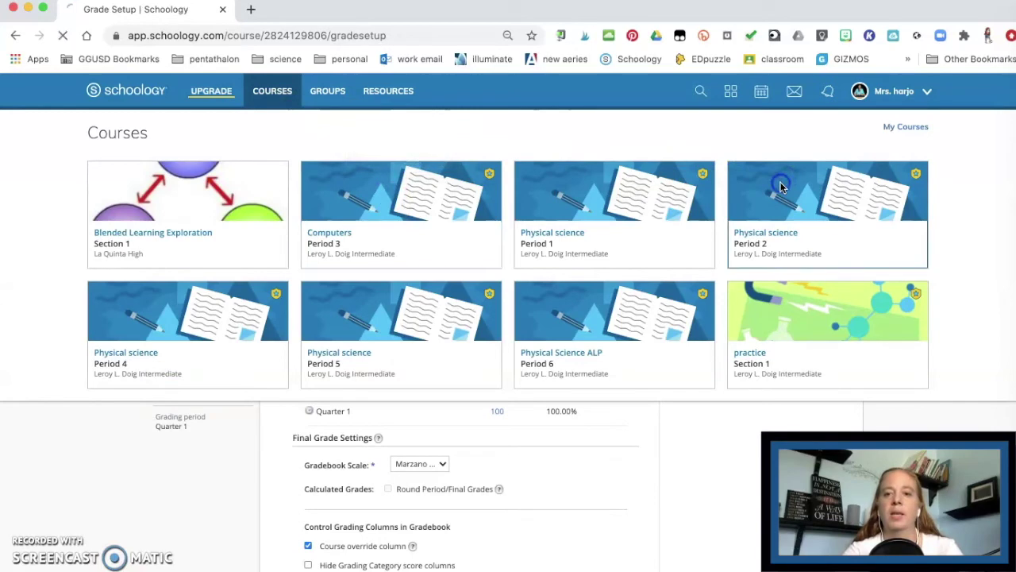
click(760, 237)
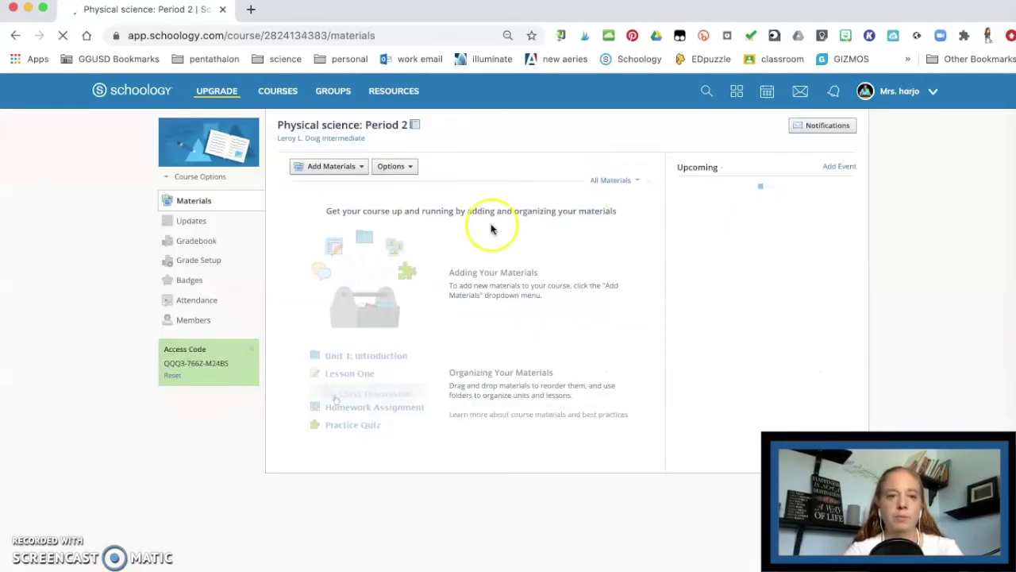
click(191, 262)
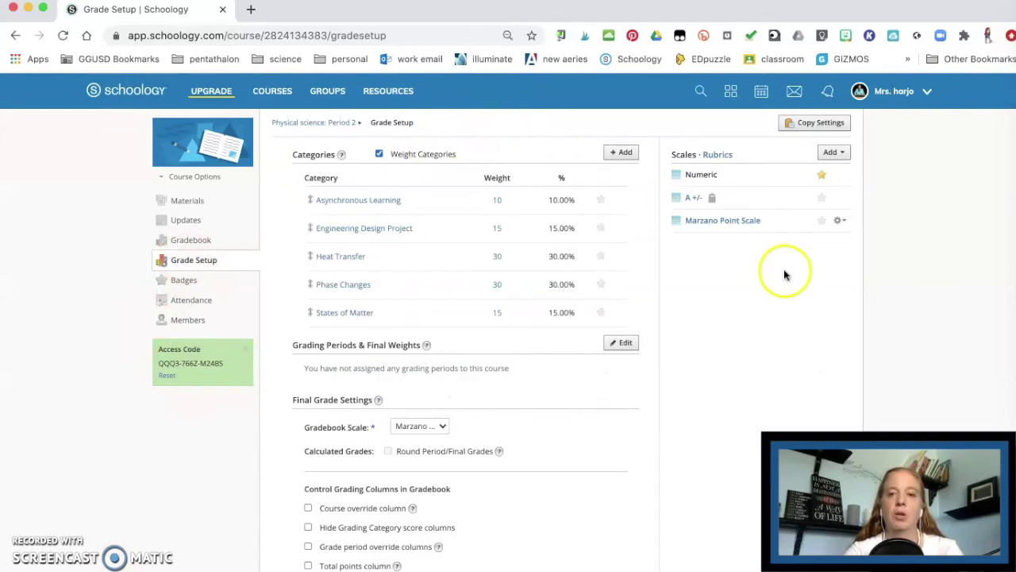
click(718, 154)
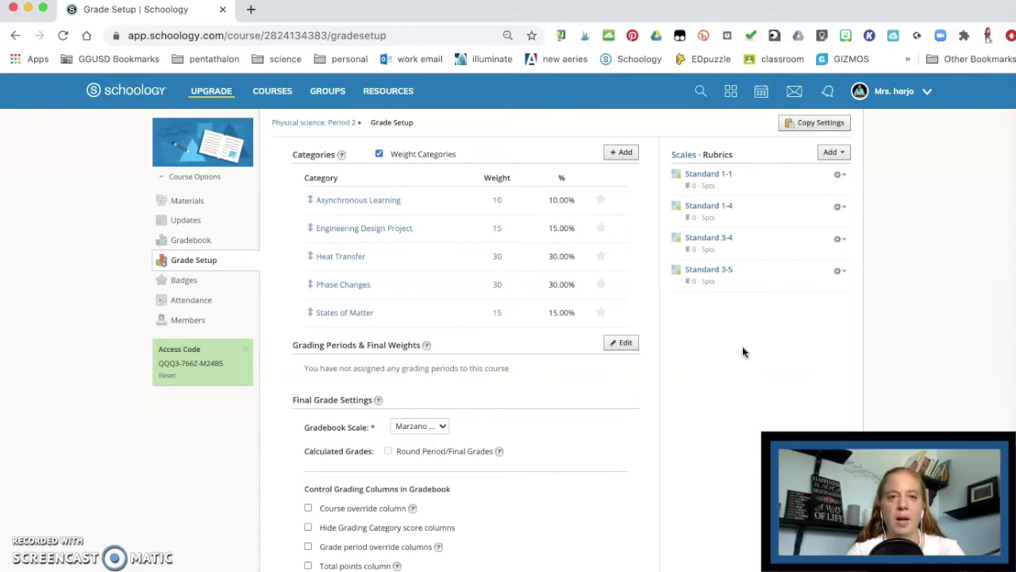
In practice Section 1, expand Quarter 1, Quarter 2 and the Practice quizzes / flipped lesson quizzes folder
click(278, 91)
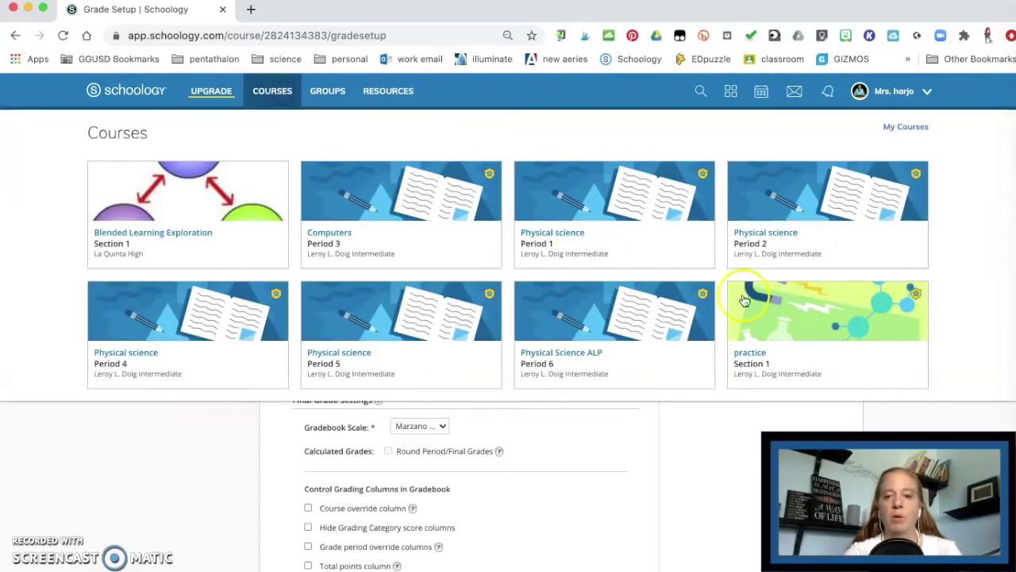
click(754, 303)
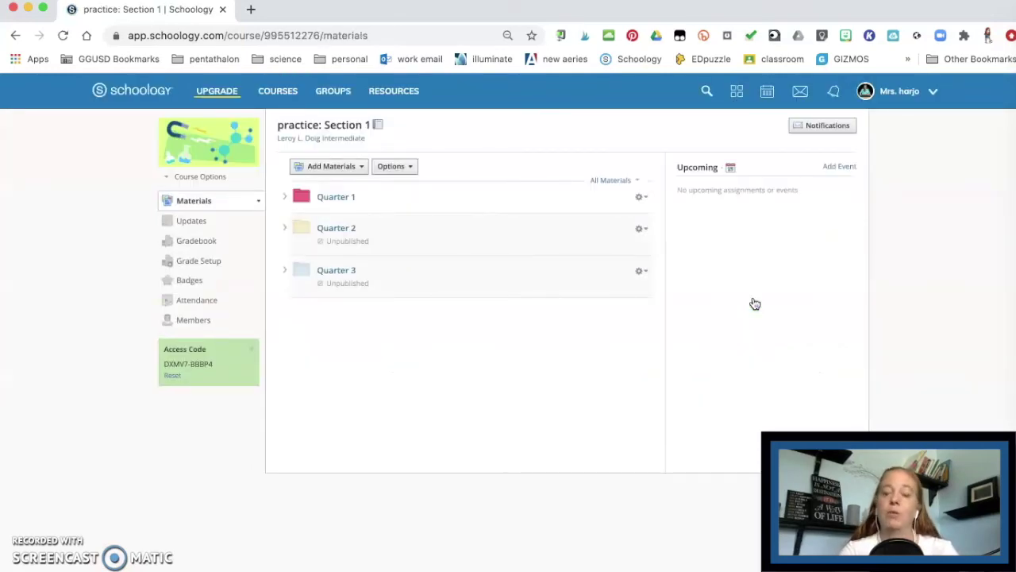
click(285, 196)
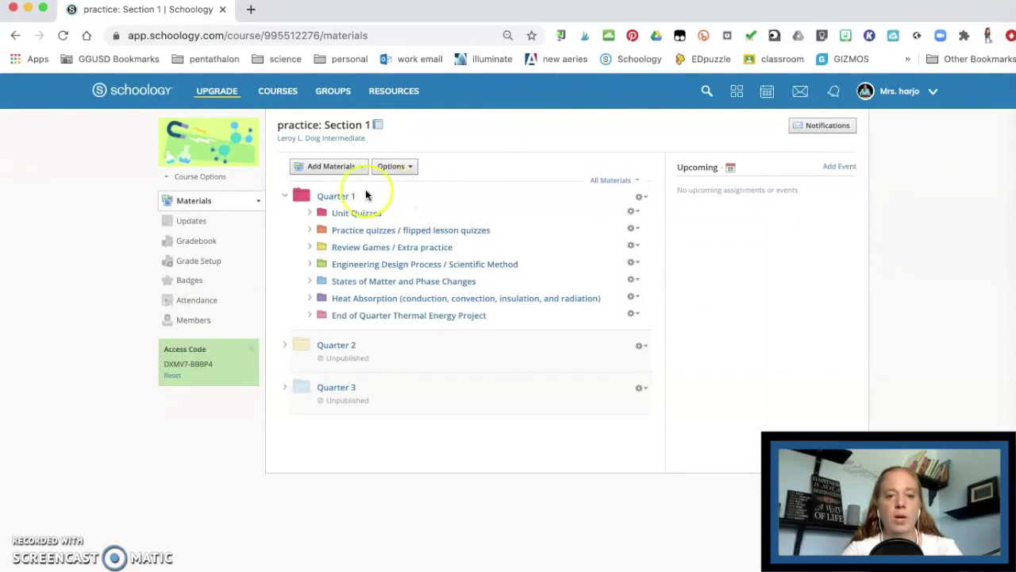
click(285, 197)
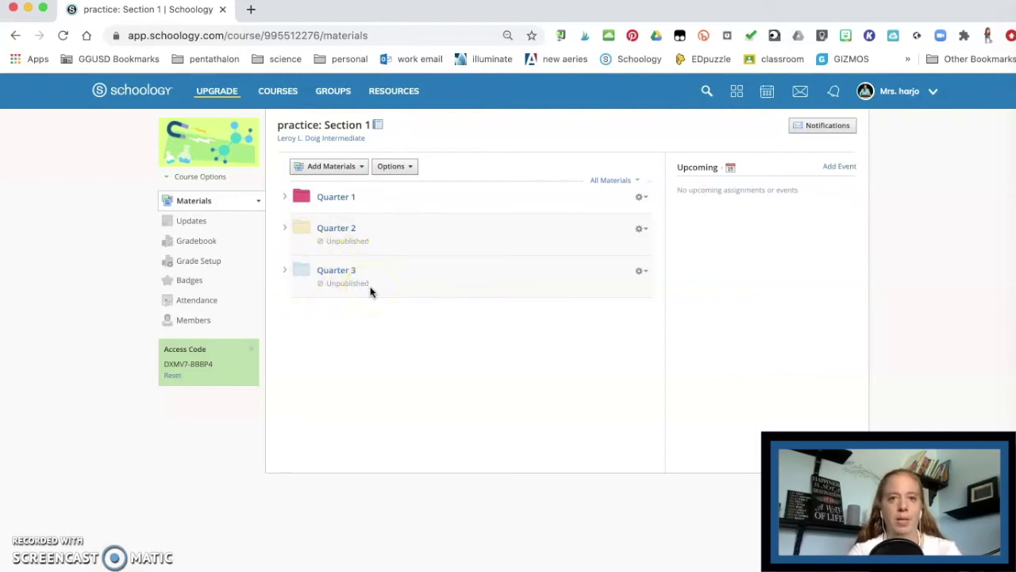
click(287, 196)
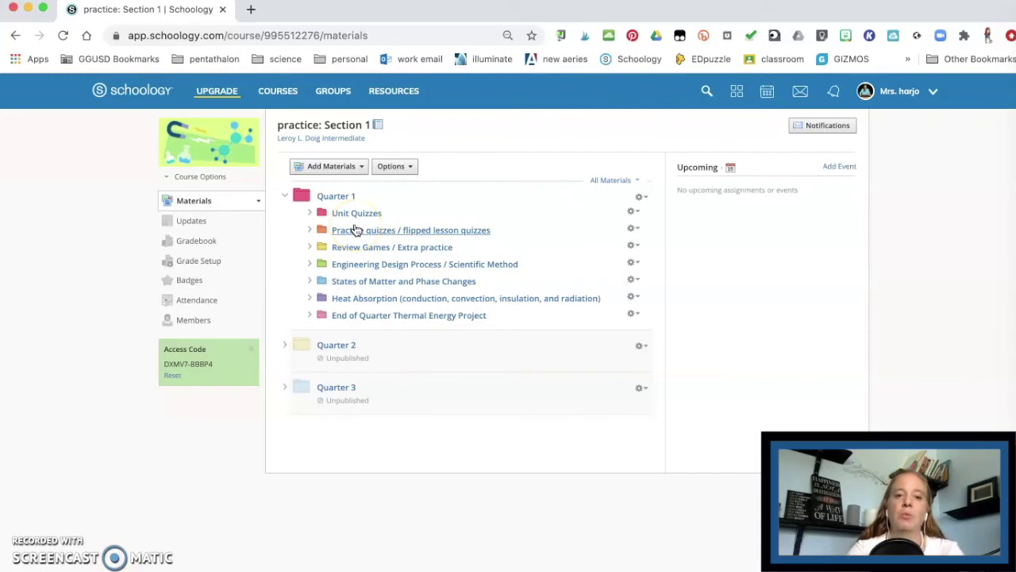
click(284, 345)
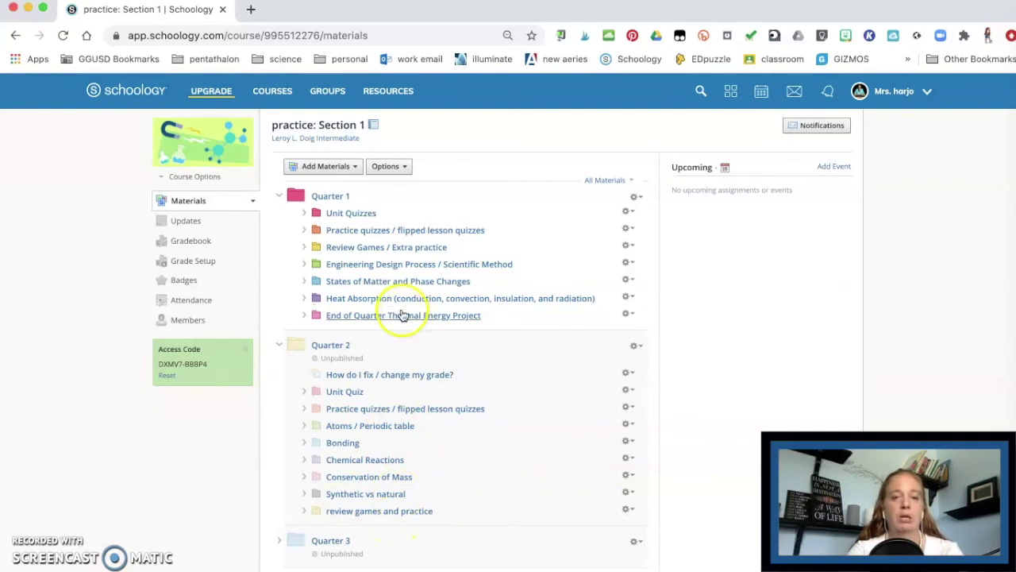
drag(374, 312, 473, 329)
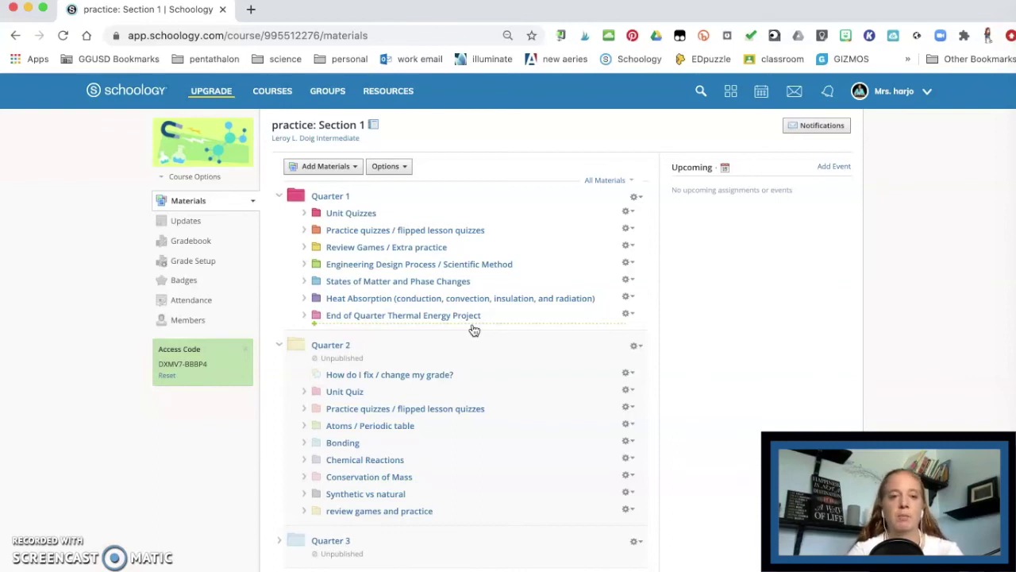
click(300, 237)
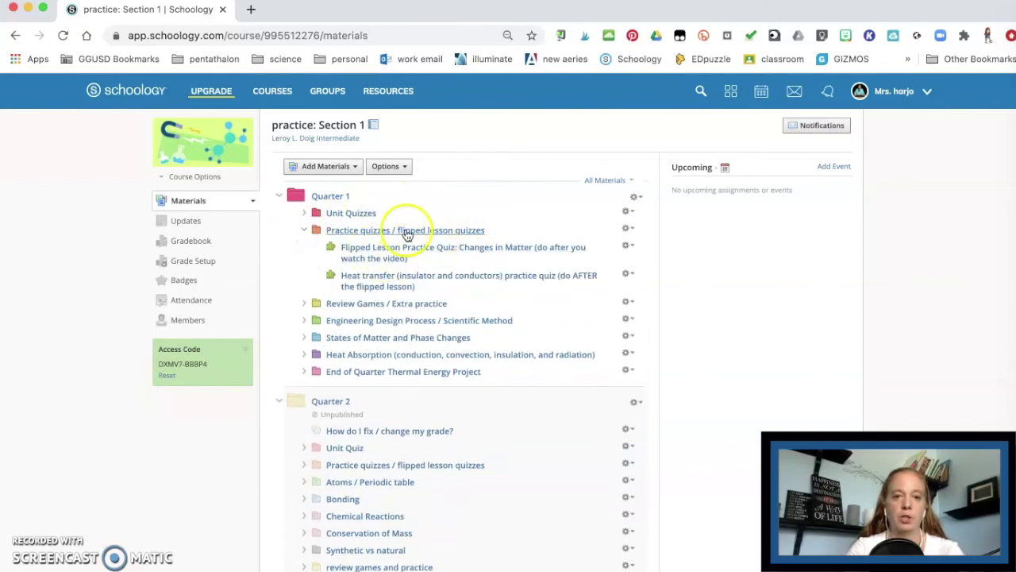
Edit the Changes in Matter practice quiz to use the Heat Transfer category and the Marzano Point Scale
click(404, 251)
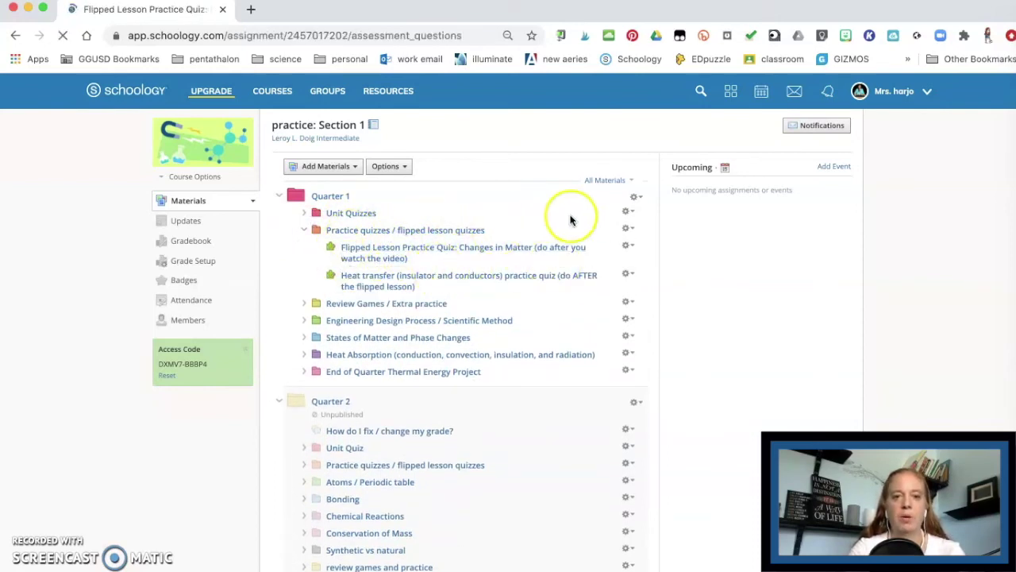
click(840, 181)
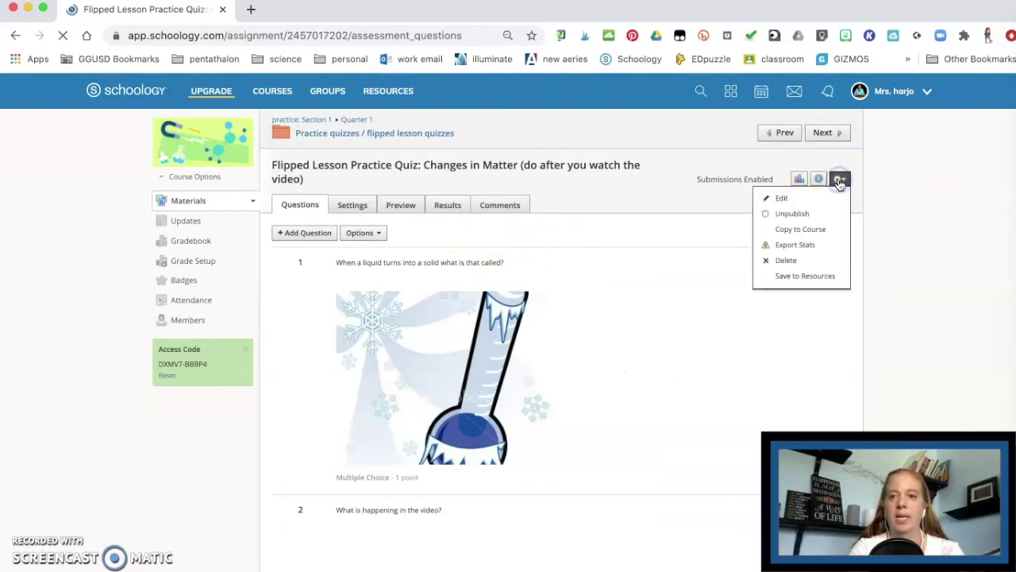
click(775, 200)
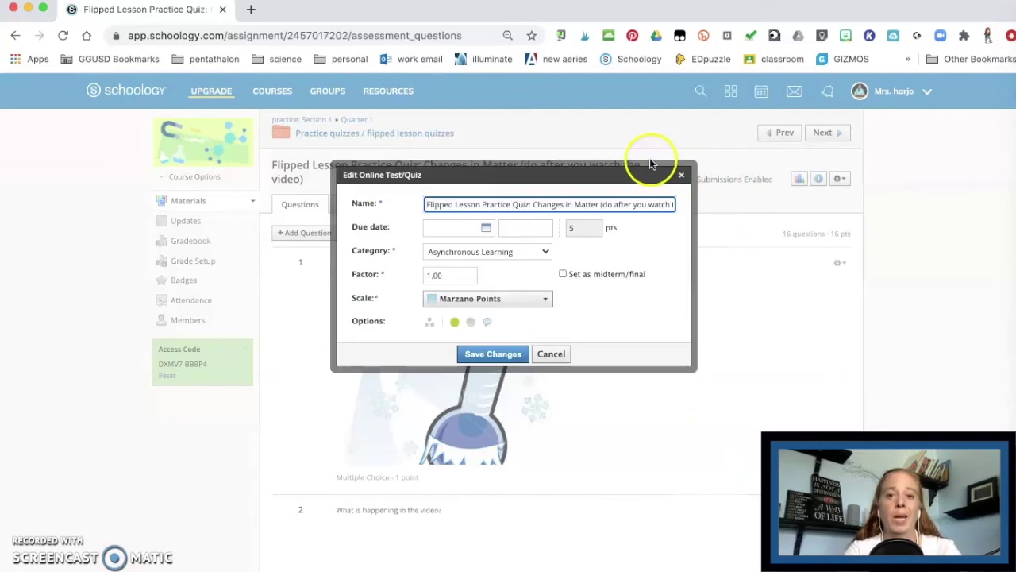
click(538, 252)
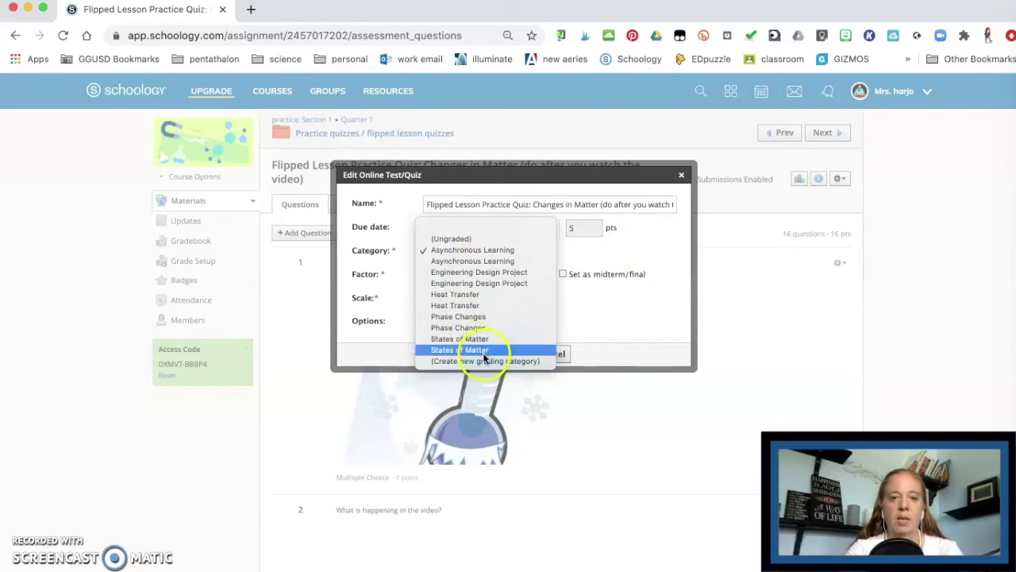
click(475, 293)
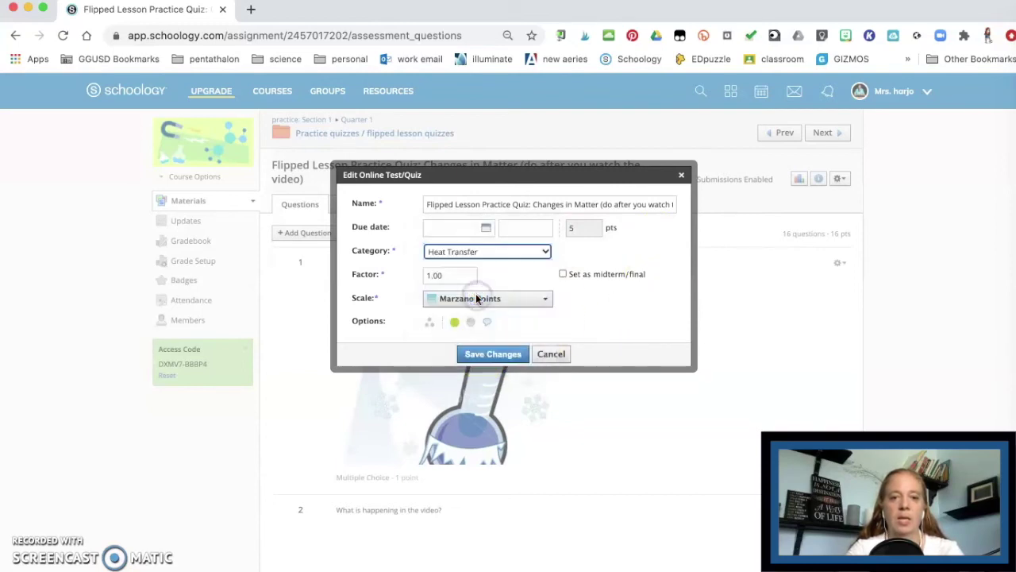
click(503, 297)
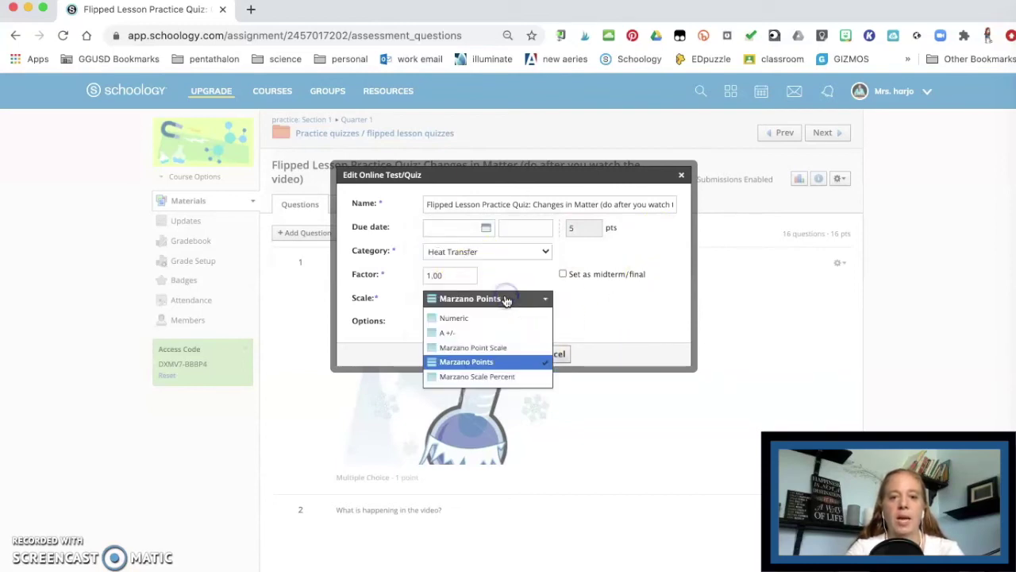
click(517, 347)
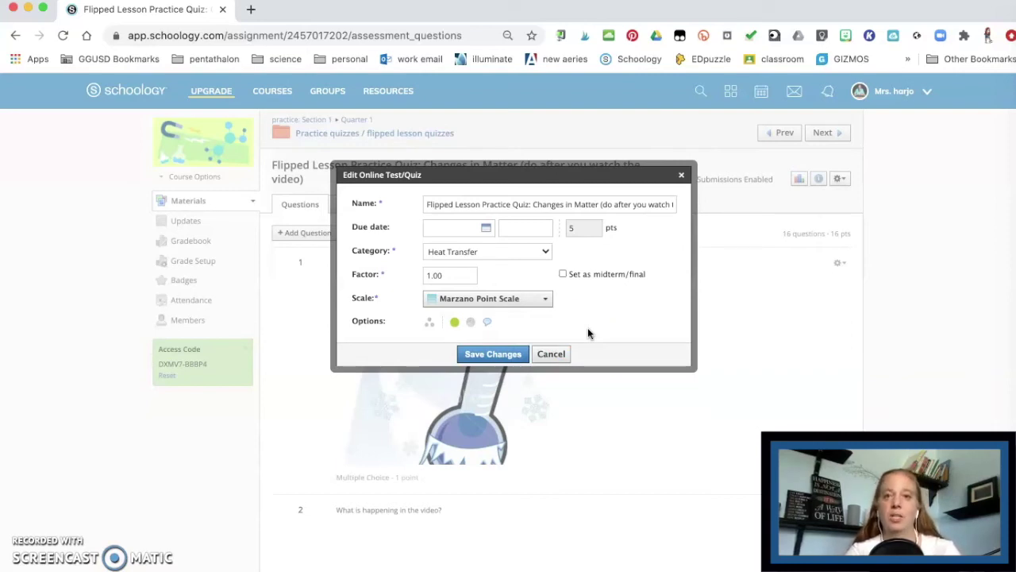
click(503, 349)
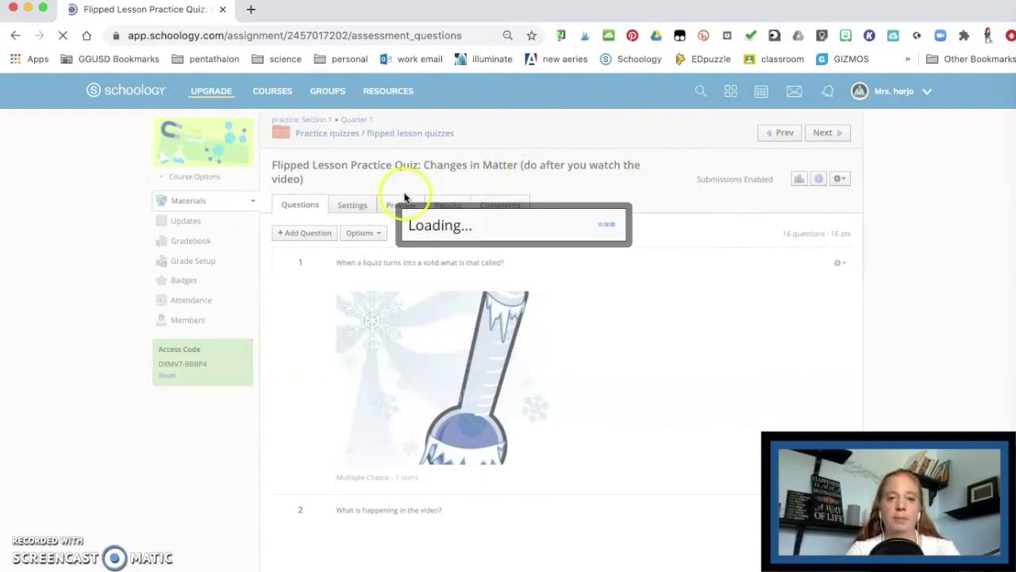
click(447, 205)
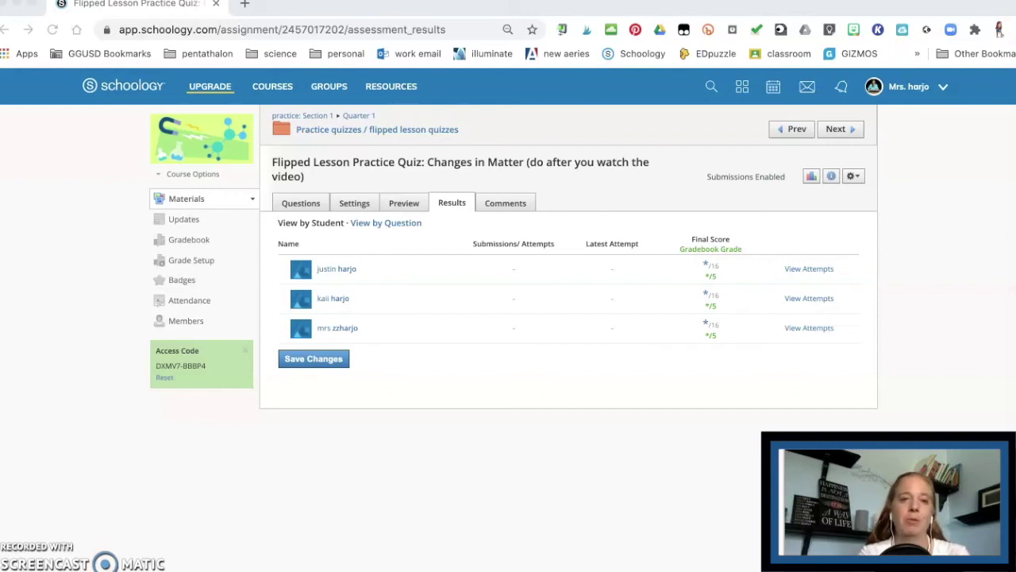
Return to practice Section 1's Quarter 1 materials
click(357, 116)
Open the Gas Laws CER practice discussion in the States of Matter folder for editing
click(268, 299)
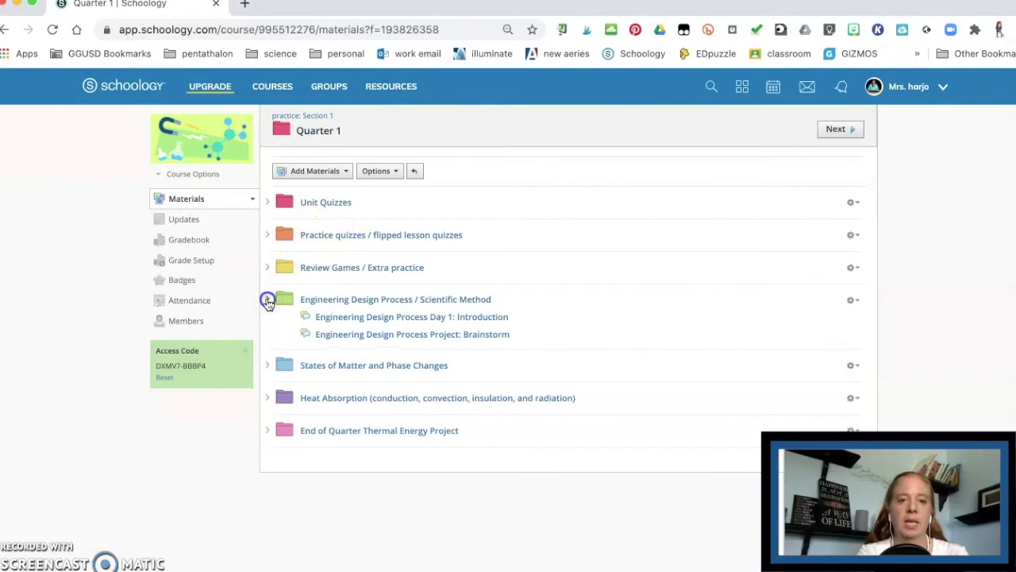
click(267, 333)
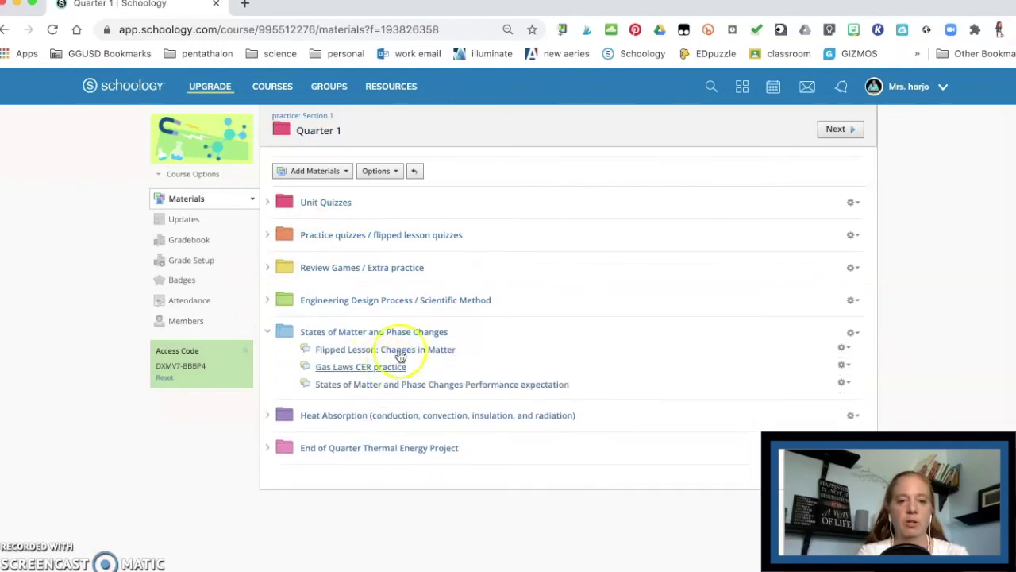
click(382, 368)
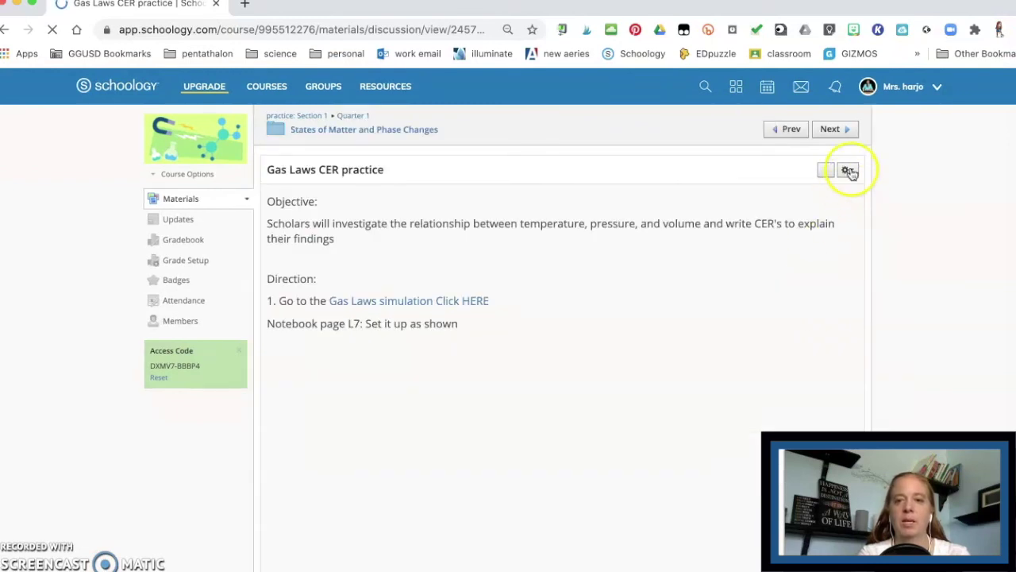
click(849, 171)
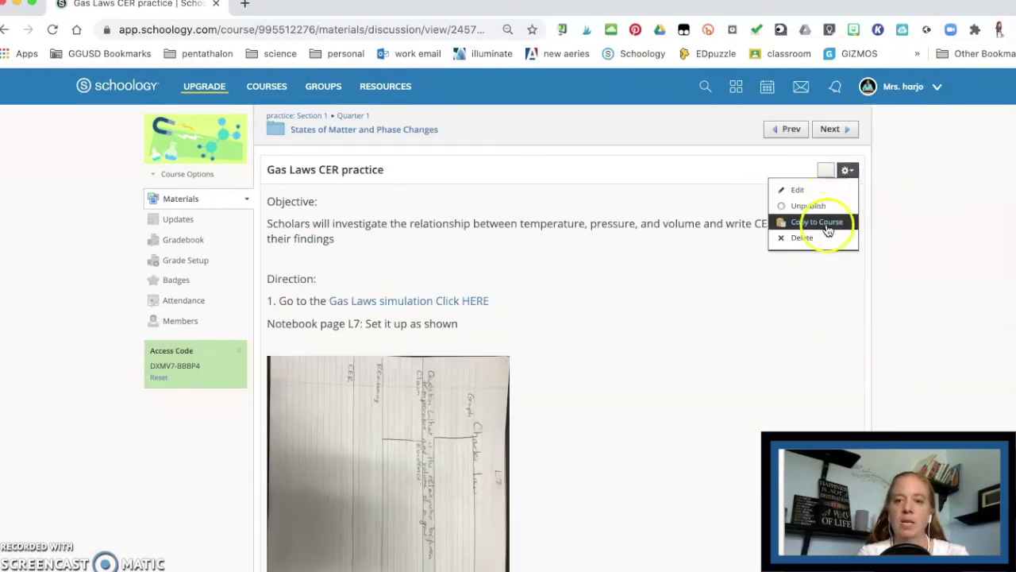
click(817, 193)
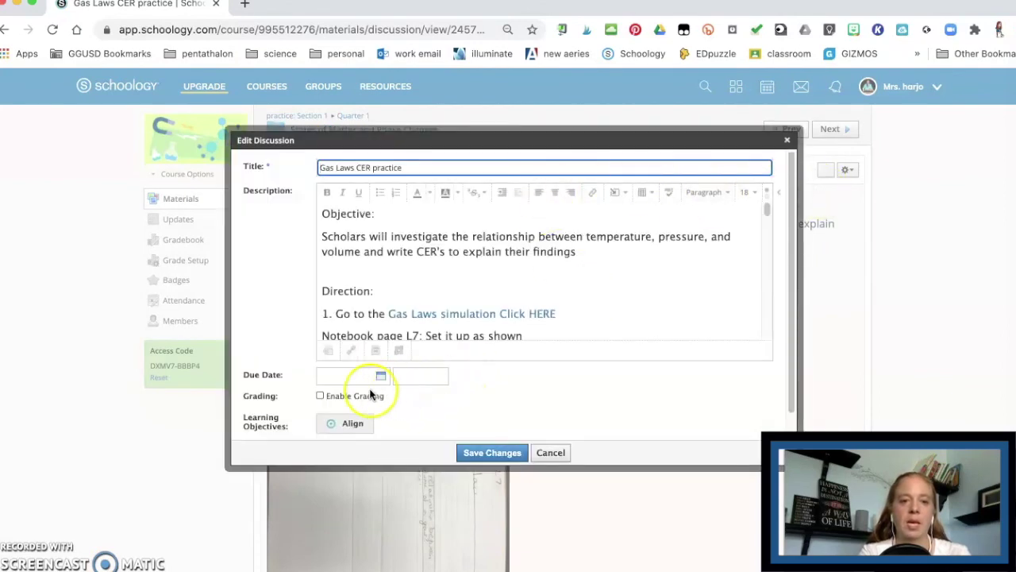
Enable grading with the Phase Changes category and the Standard 1-4 scale, then save
click(320, 396)
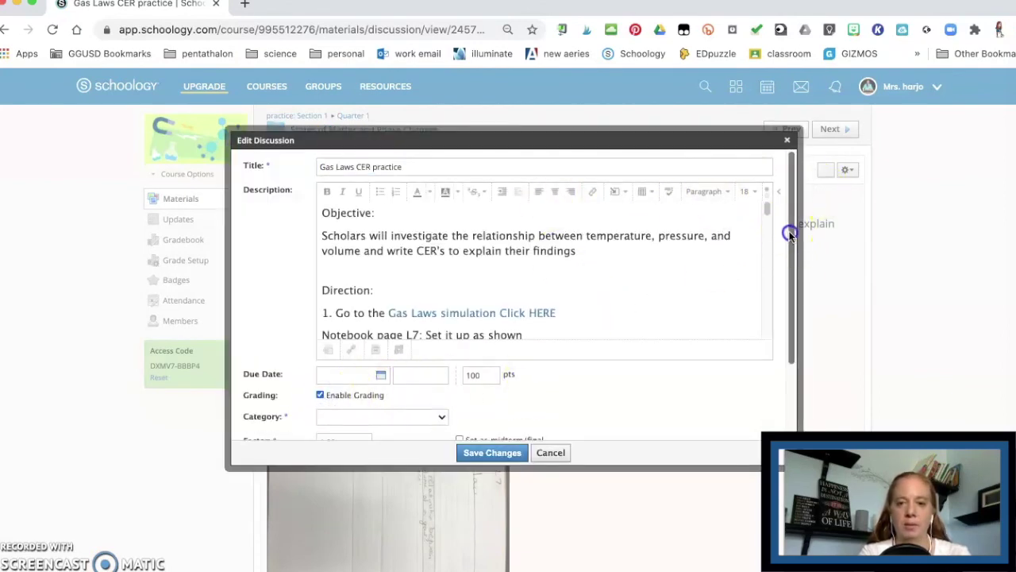
drag(789, 227, 791, 343)
click(439, 318)
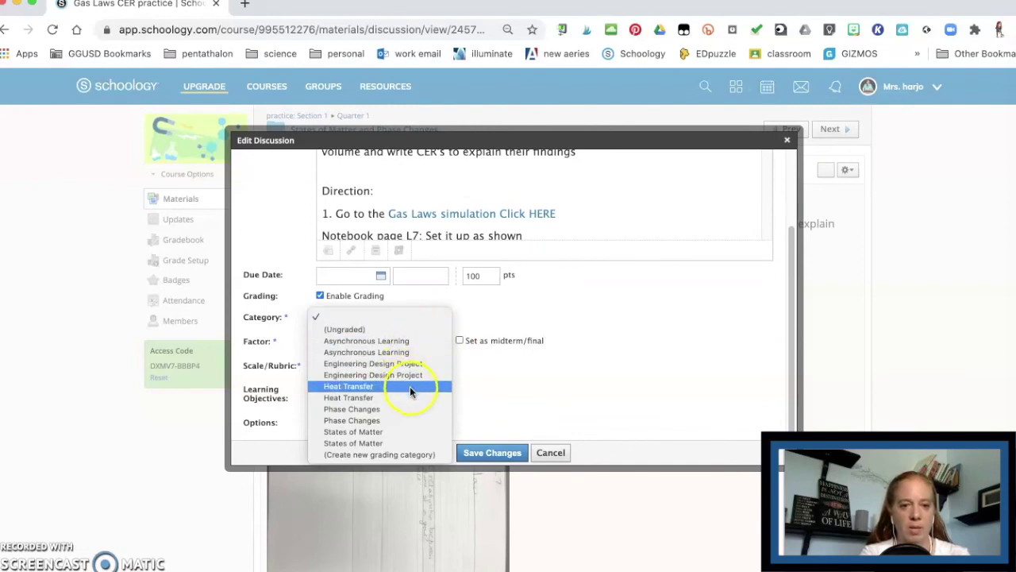
click(406, 408)
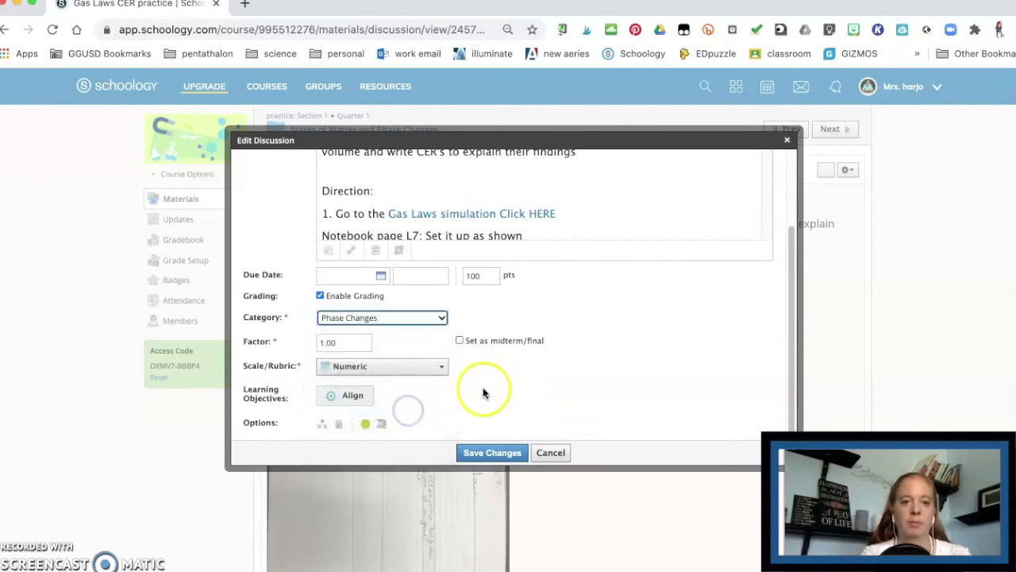
click(421, 366)
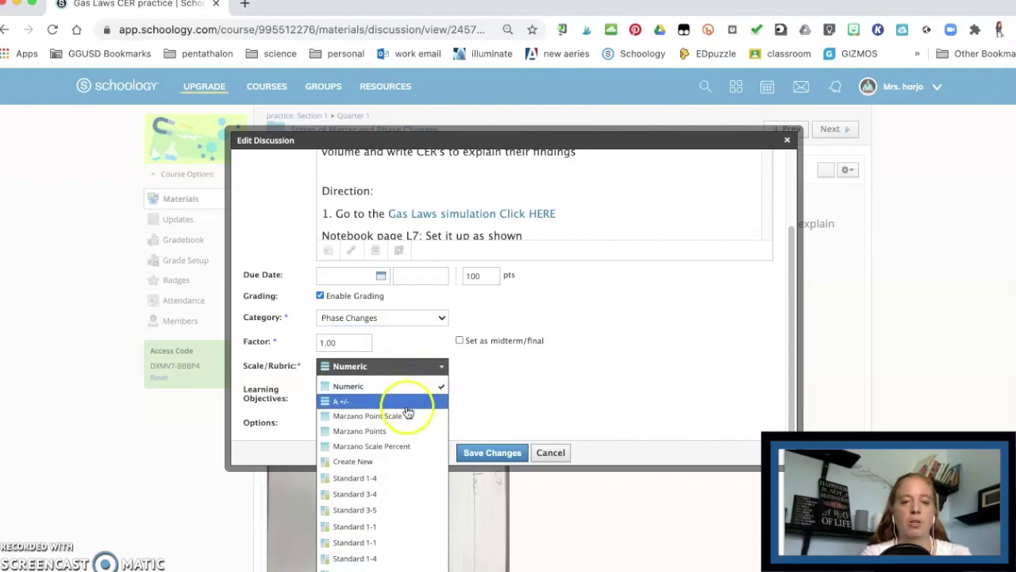
click(389, 480)
click(492, 453)
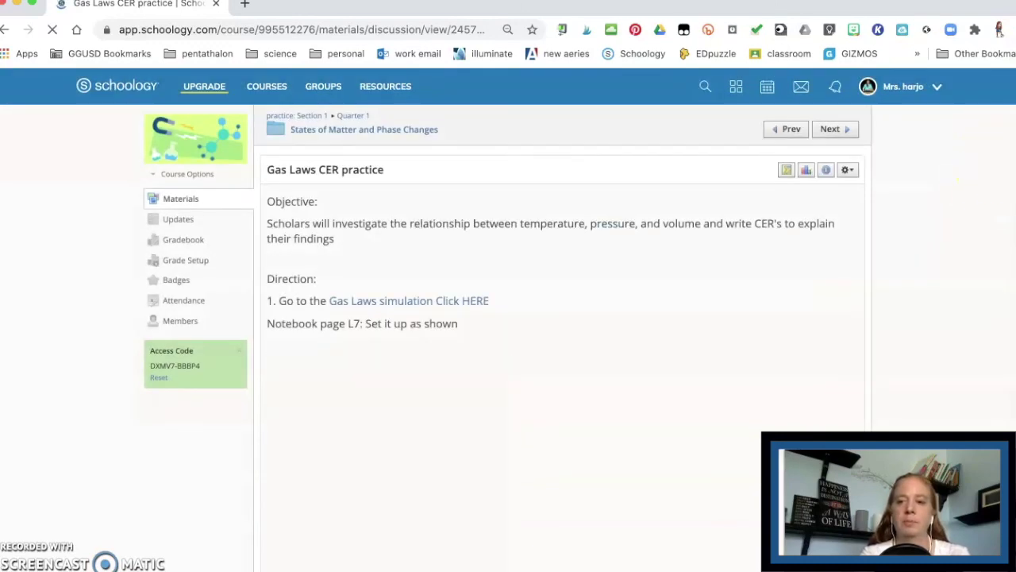
Scroll down to the discussion's SCI.6-8.MS-PS1-4 rubric, with levels from 5 Excellent to 1 Needs Improvement
scroll(556, 317, down, 4)
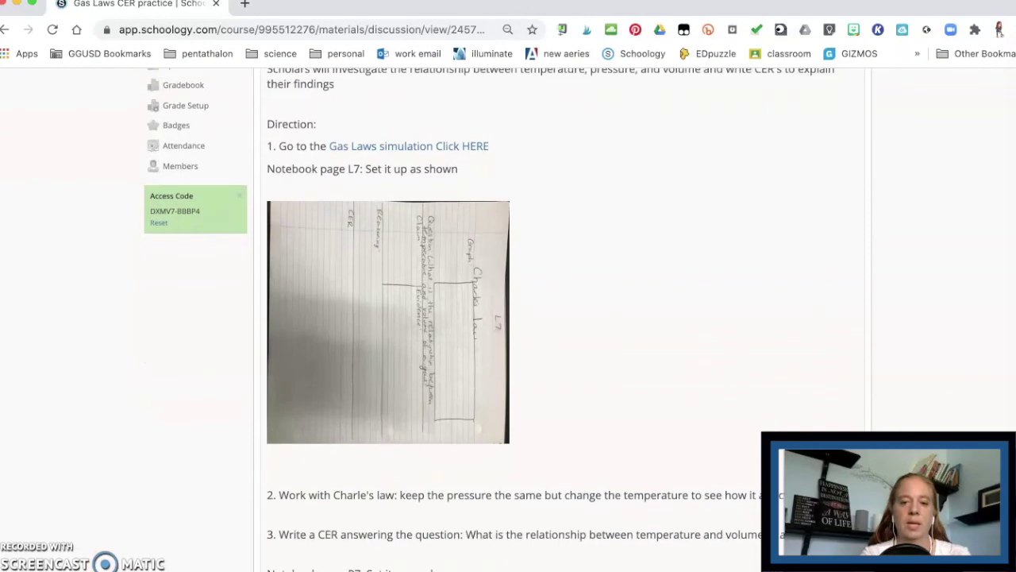
scroll(556, 318, down, 15)
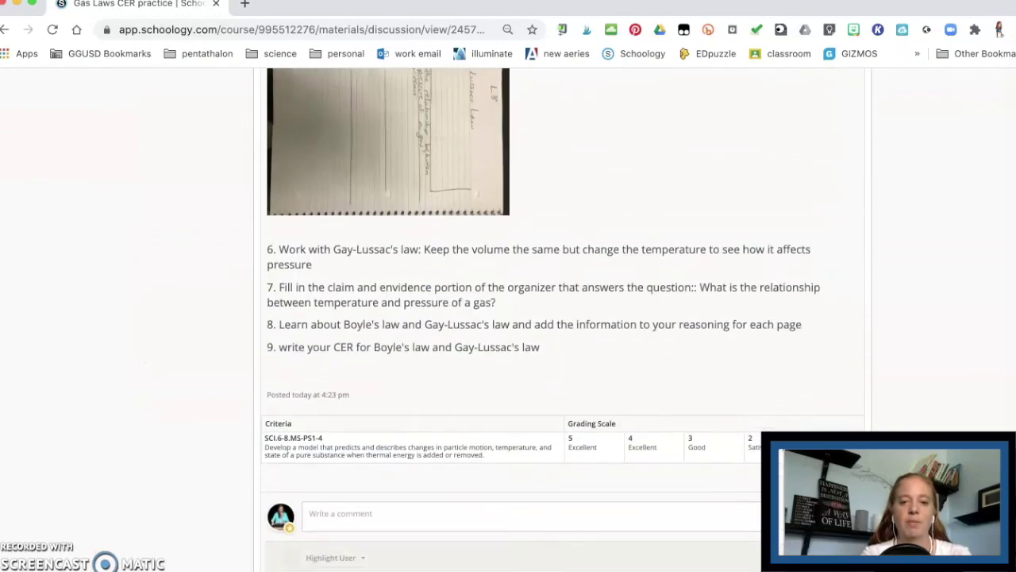
scroll(670, 437, down, 3)
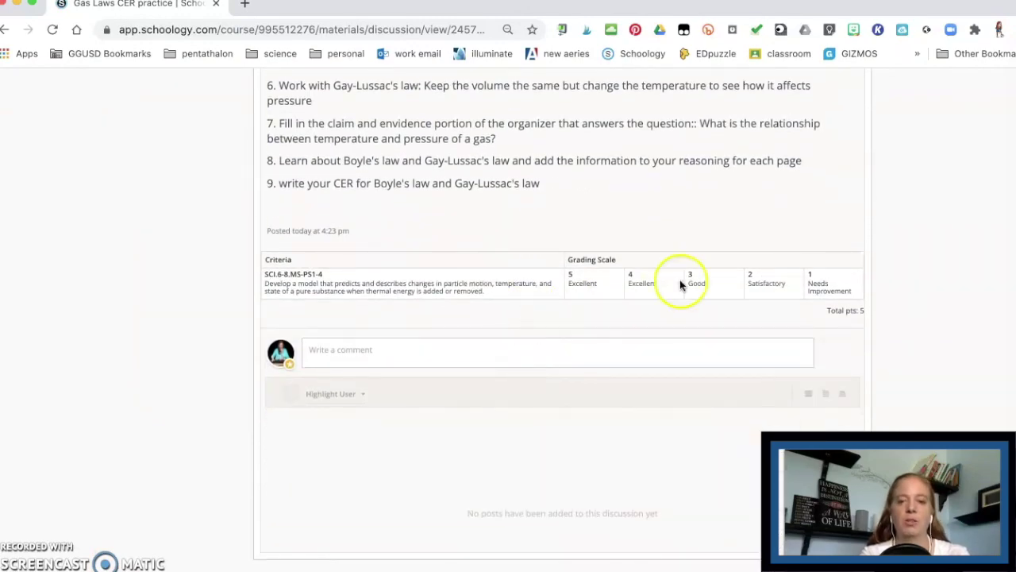